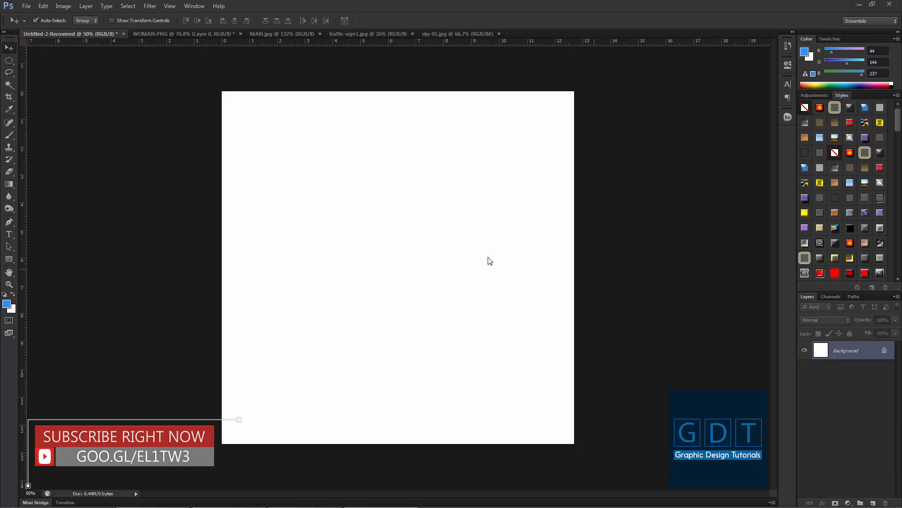
Add a new layer and draw a circular marquee selection about 4.4 cm wide in the middle of the canvas
left_click(873, 503)
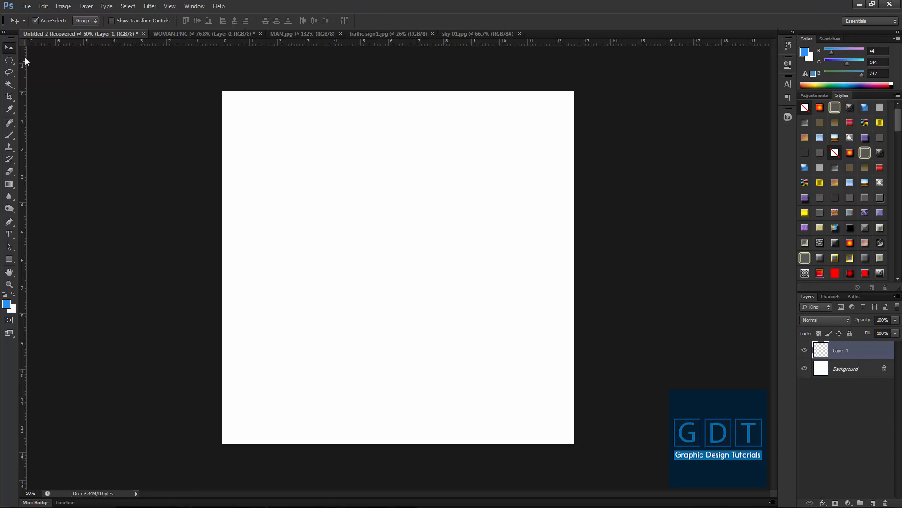
left_click(9, 60)
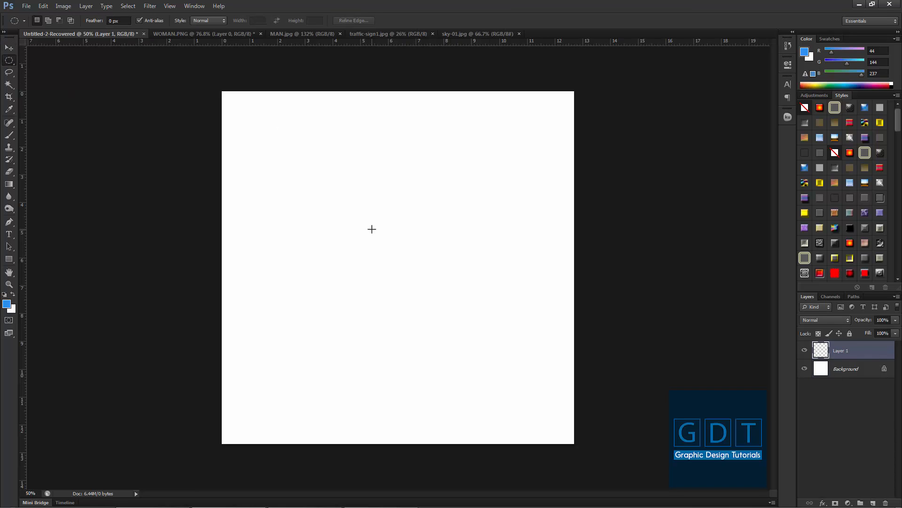
right_click(18, 60)
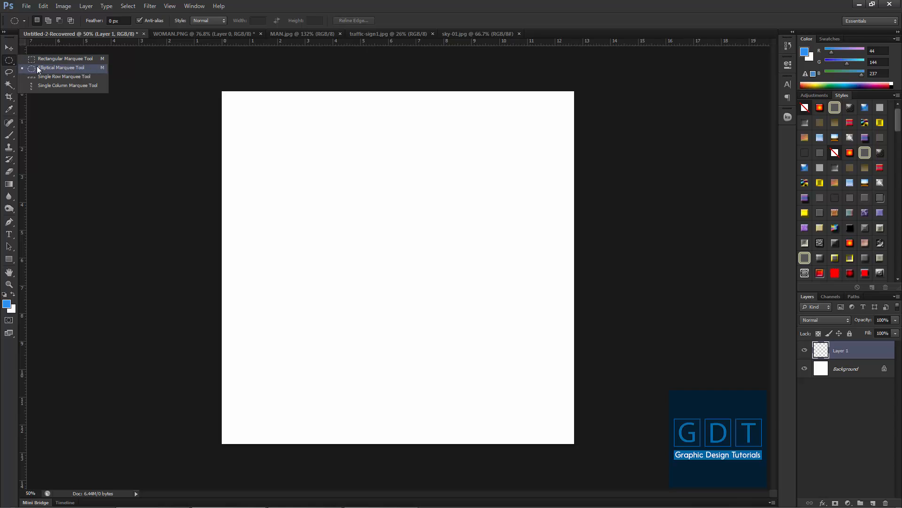
left_click(41, 67)
left_click_drag(391, 245, 509, 362)
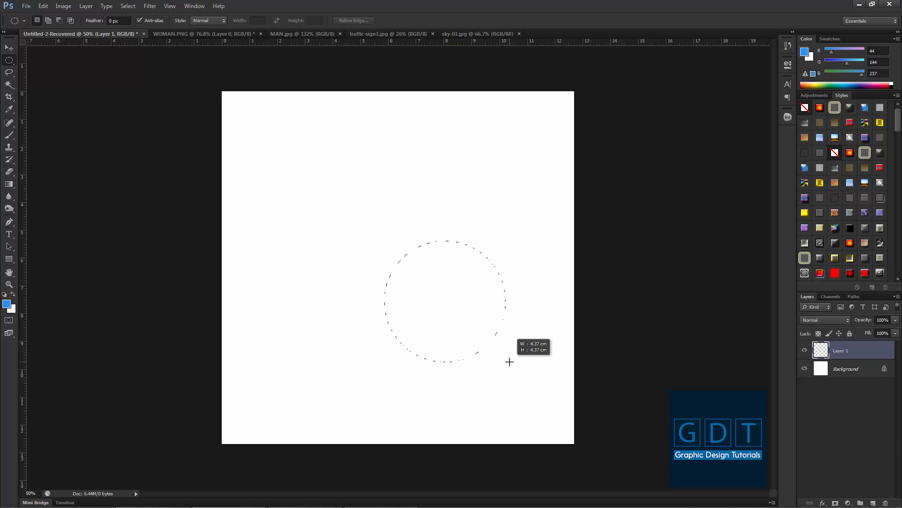
left_click_drag(509, 362, 461, 322)
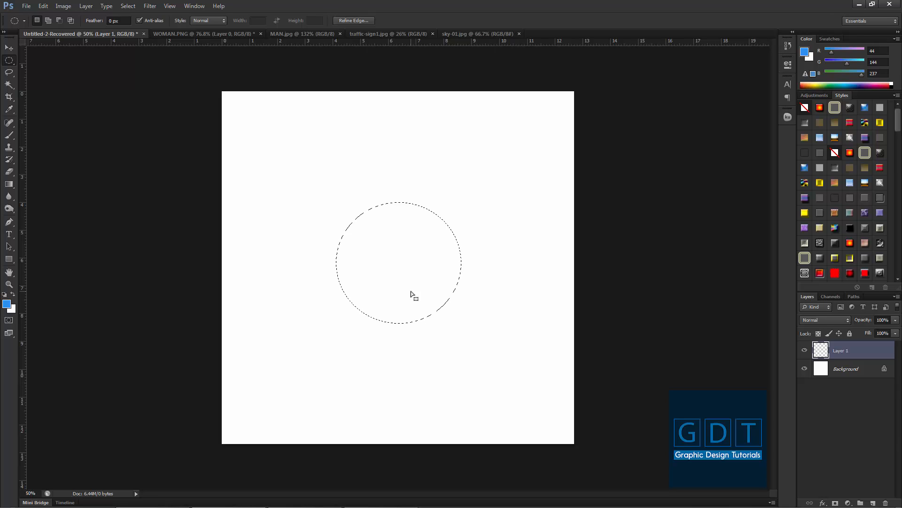
Fill the circular selection with the blue foreground colour, deselect it, and add a layer mask to Layer 1
key("alt+BackSpace")
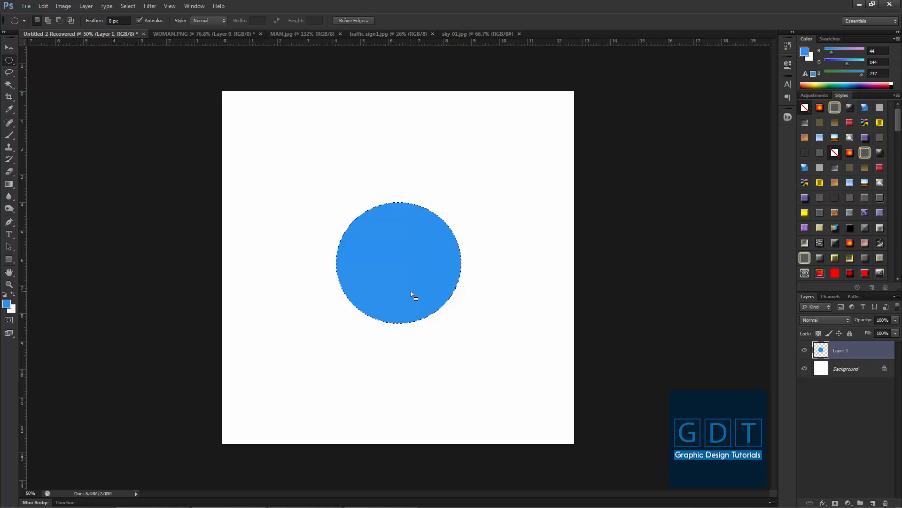
key("ctrl+d")
left_click(835, 502)
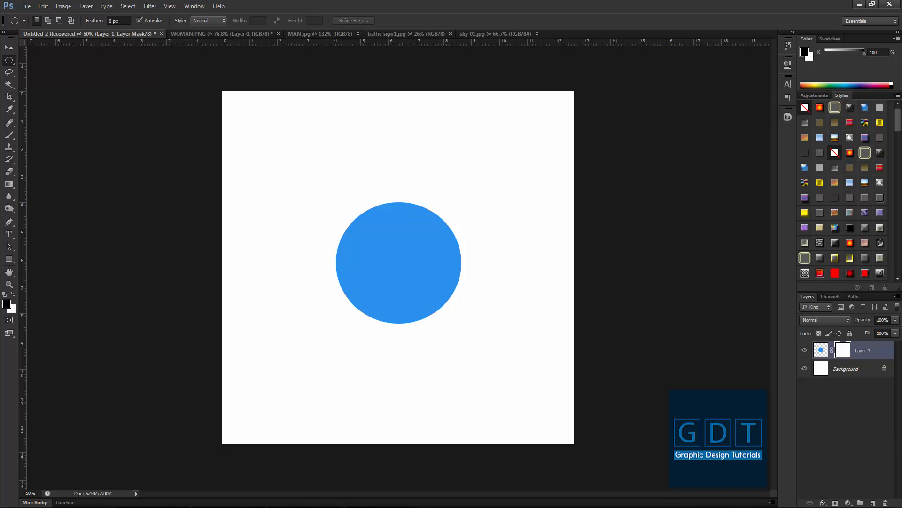
With the layer mask active, try setting the foreground colour to dd6262 and the background to a shade of red
left_click(7, 304)
left_click_drag(149, 197, 155, 148)
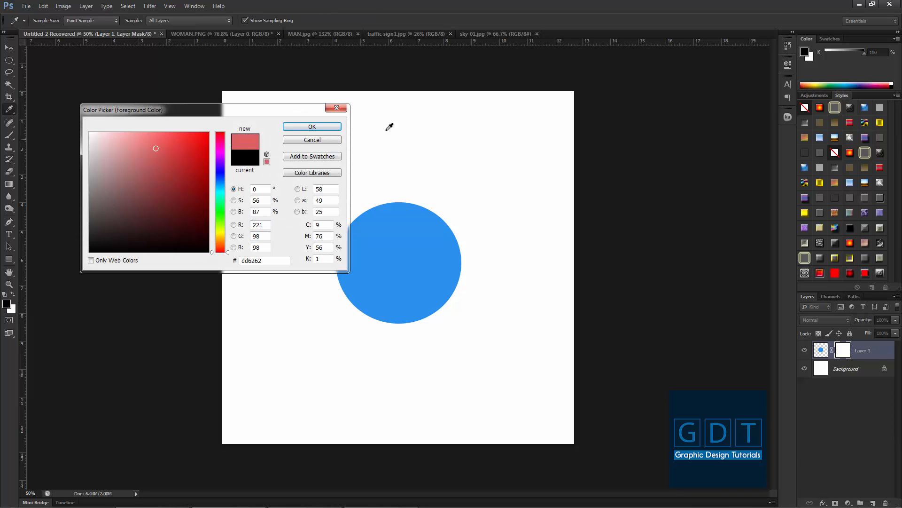
left_click(312, 127)
key("m")
left_click(12, 309)
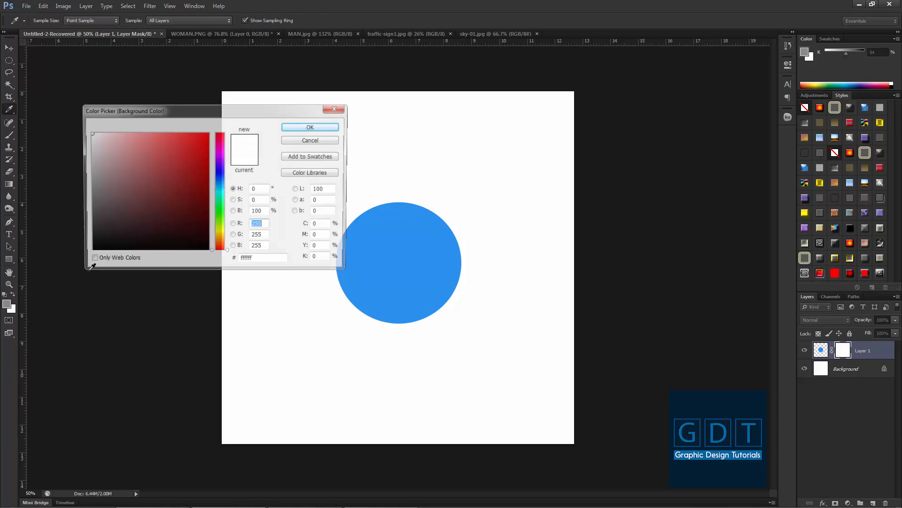
left_click_drag(181, 158, 187, 151)
left_click(293, 128)
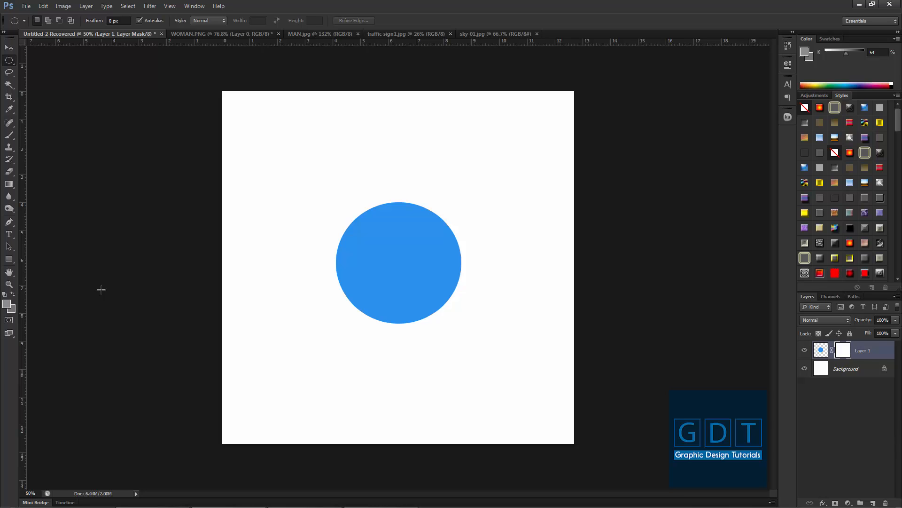
Reset the mask's painting colours to the defaults and swap them until black is the foreground
key("d")
left_click(12, 294)
left_click(13, 295)
left_click(12, 292)
Set up a soft brush with a size of 71 px and 0% hardness
key("b")
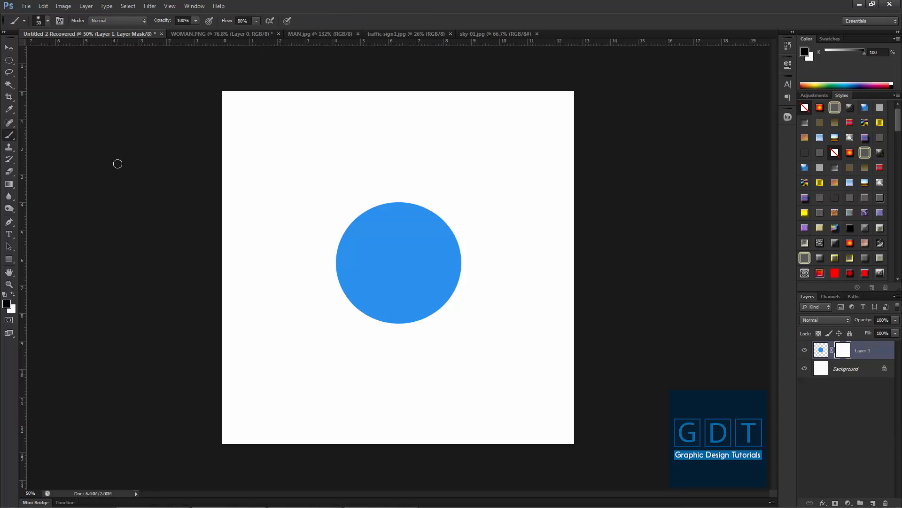
left_click(47, 21)
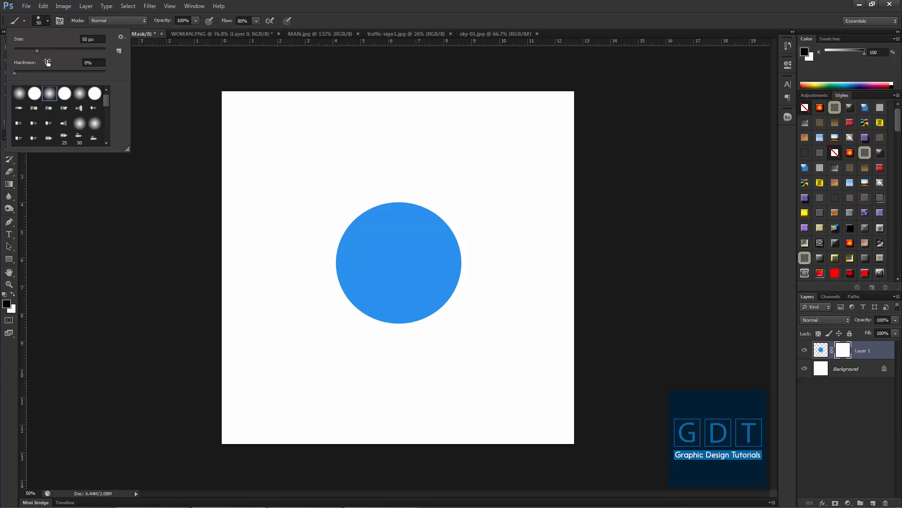
left_click(38, 49)
left_click_drag(45, 49, 46, 49)
Paint a blue test stroke across the circle's upper edge on Layer 1's image itself, then undo it
left_click(821, 351)
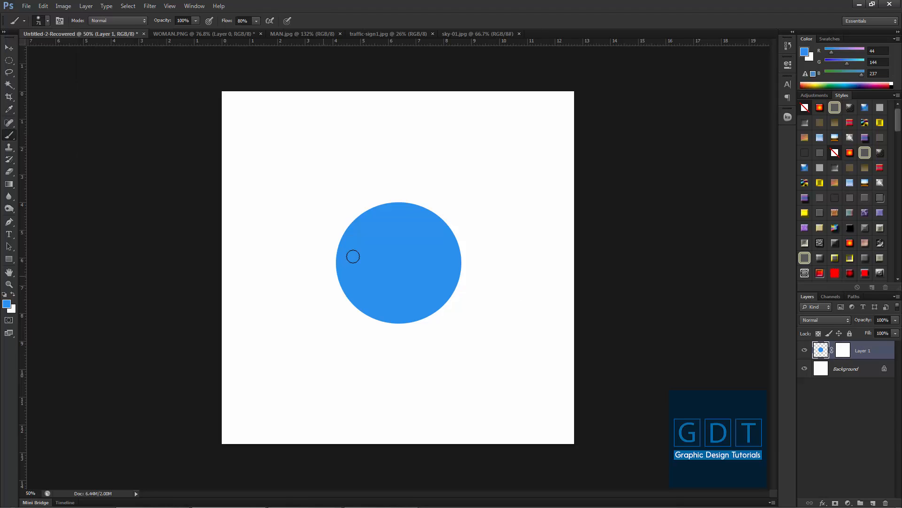
mouse_move(351, 226)
left_mouse_down()
mouse_move(429, 226)
mouse_move(330, 225)
mouse_move(371, 221)
left_mouse_up()
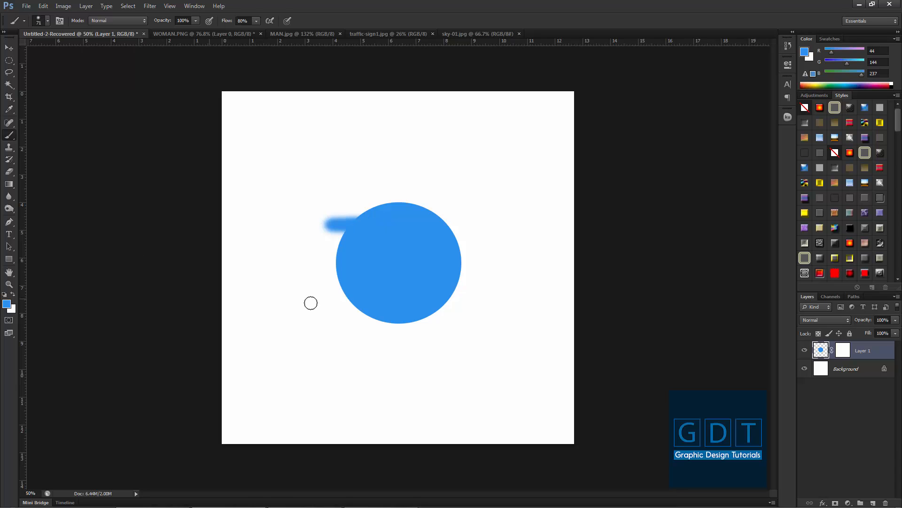
key("ctrl+z")
Set the foreground colour to 000000, scribble black over the circle on Layer 1's image, and undo the brushwork
left_click(7, 304)
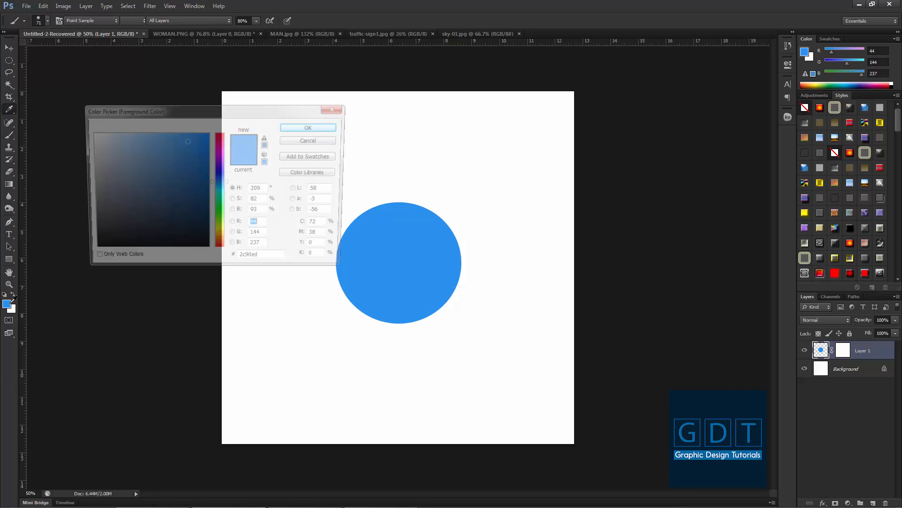
left_click_drag(125, 235, 97, 256)
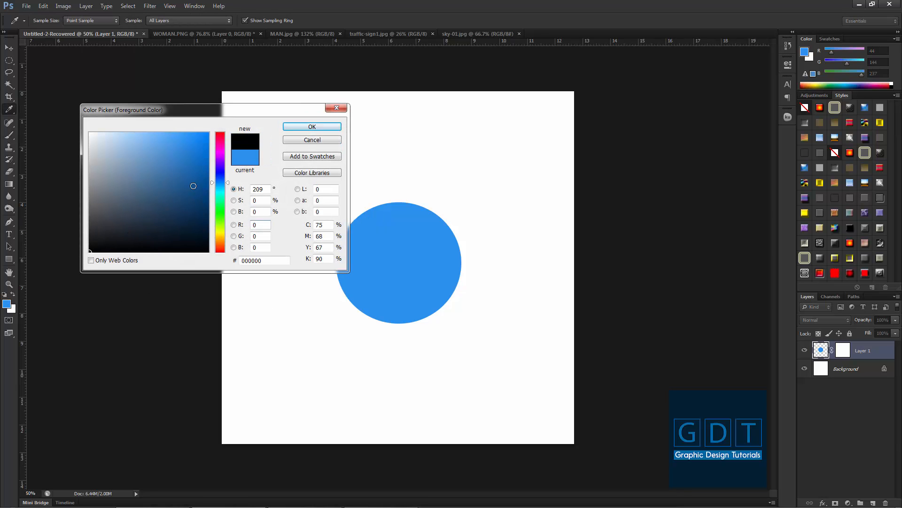
left_click(294, 128)
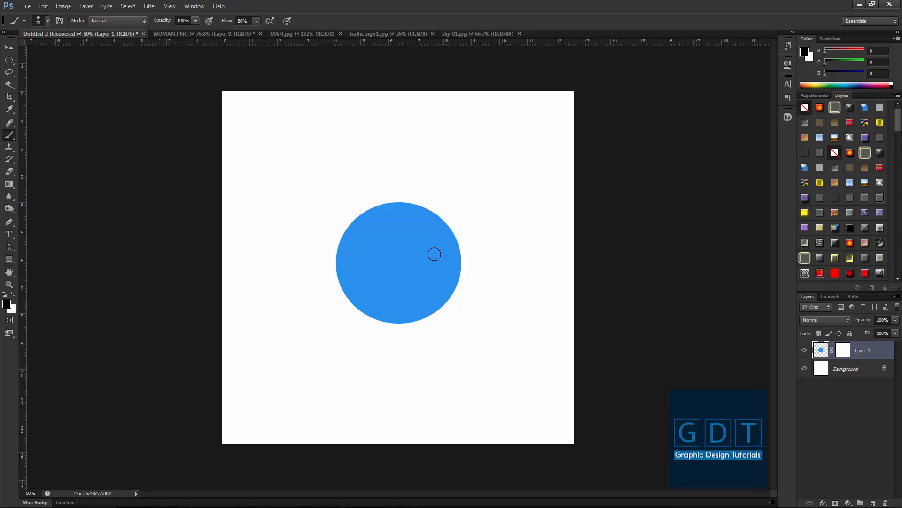
mouse_move(360, 218)
left_mouse_down()
mouse_move(446, 209)
mouse_move(357, 211)
mouse_move(364, 230)
mouse_move(421, 237)
mouse_move(421, 249)
mouse_move(382, 263)
mouse_move(386, 271)
mouse_move(405, 260)
left_mouse_up()
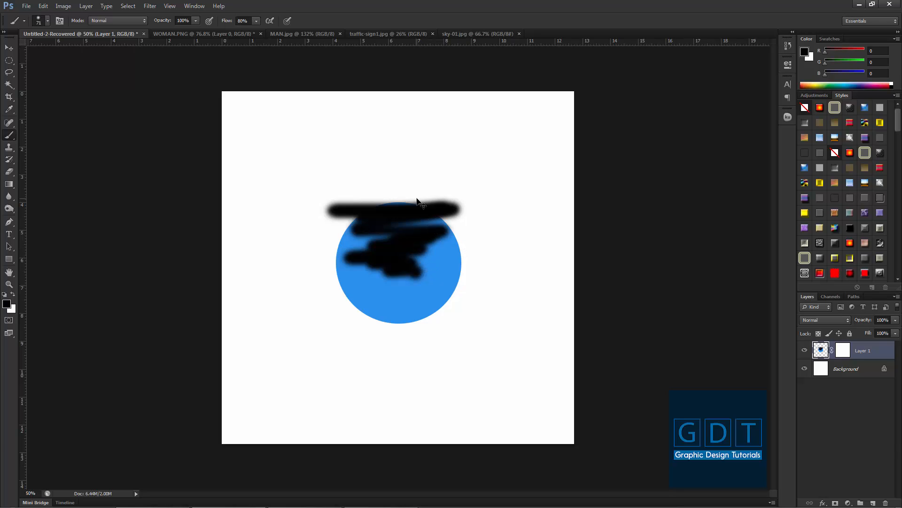
key("ctrl+z")
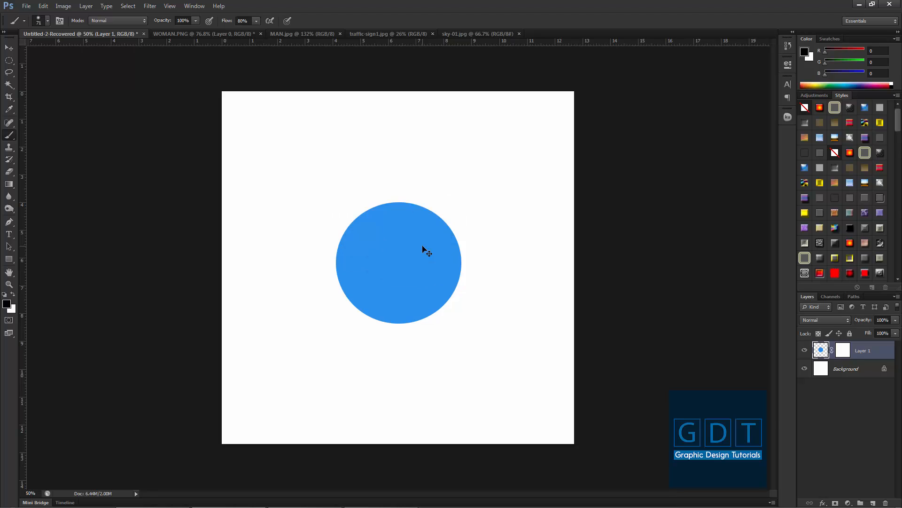
Paint black on Layer 1's mask to hide the circle's top and two horizontal bands across its lower half
left_click(843, 352)
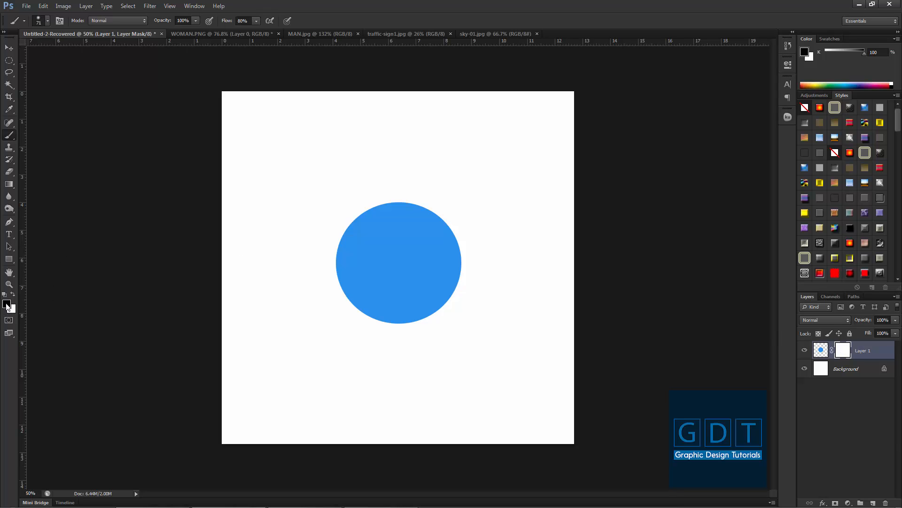
mouse_move(359, 210)
left_mouse_down()
mouse_move(455, 210)
mouse_move(340, 206)
mouse_move(353, 218)
mouse_move(449, 218)
mouse_move(442, 220)
mouse_move(453, 238)
mouse_move(461, 216)
left_mouse_up()
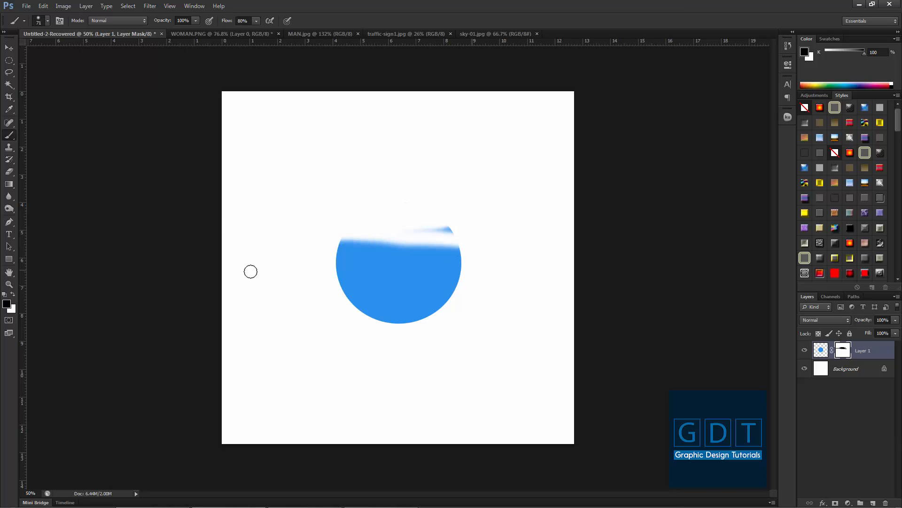
left_click_drag(251, 271, 445, 288)
left_click_drag(329, 298, 638, 316)
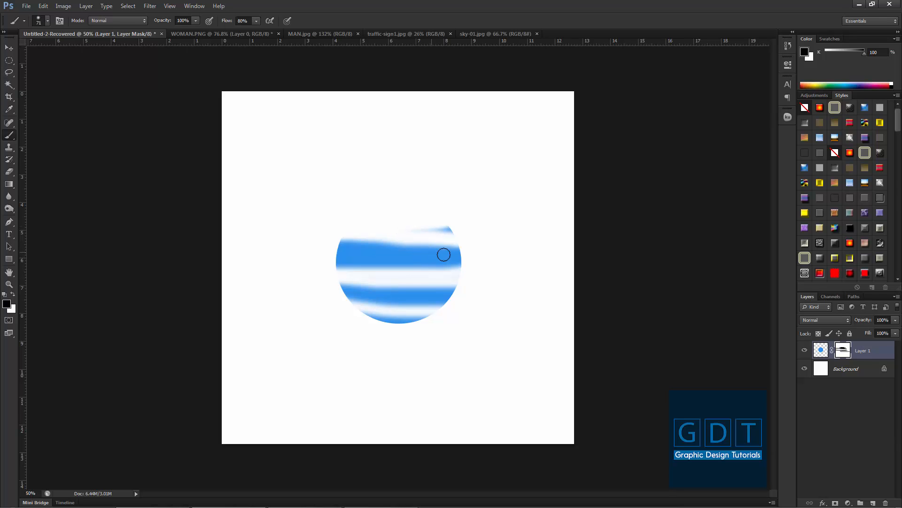
Hide a narrow vertical strip through the circle by filling a rectangular selection on the mask with black, then deselect
left_click(9, 61)
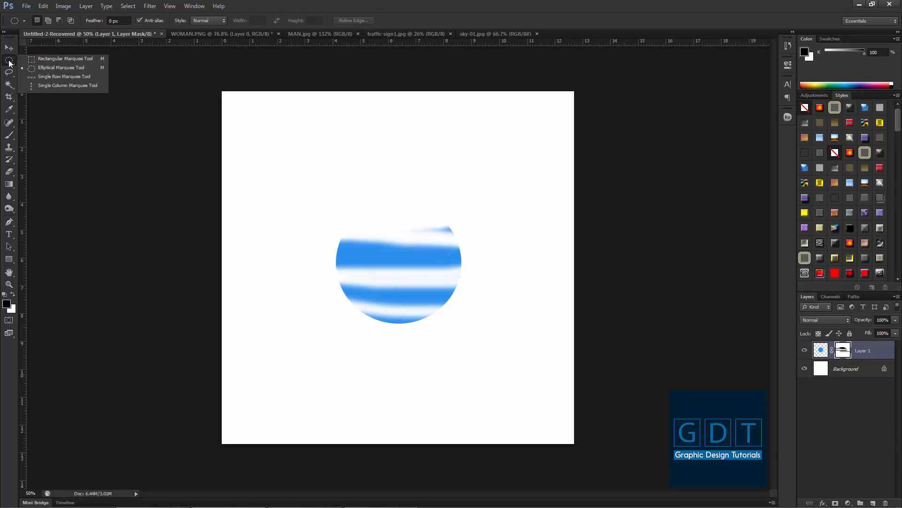
left_click(33, 61)
left_click_drag(376, 229, 404, 346)
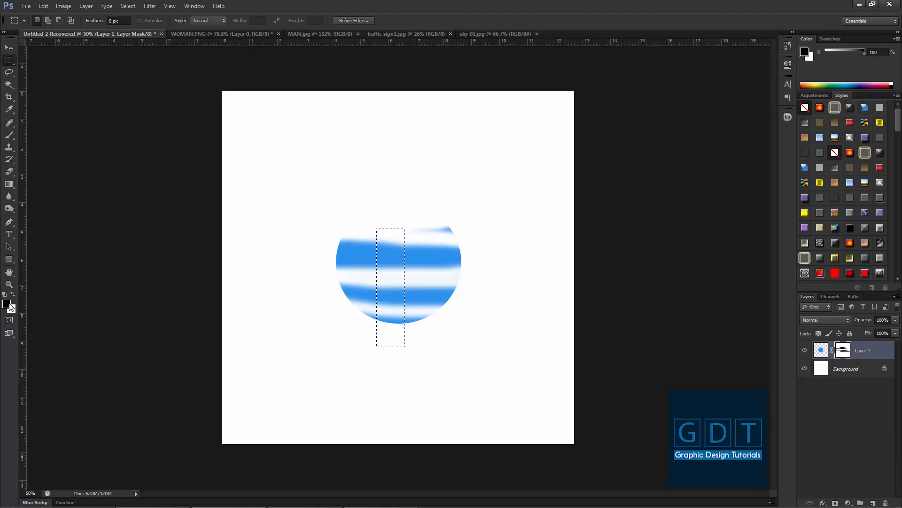
key("alt+BackSpace")
key("ctrl+d")
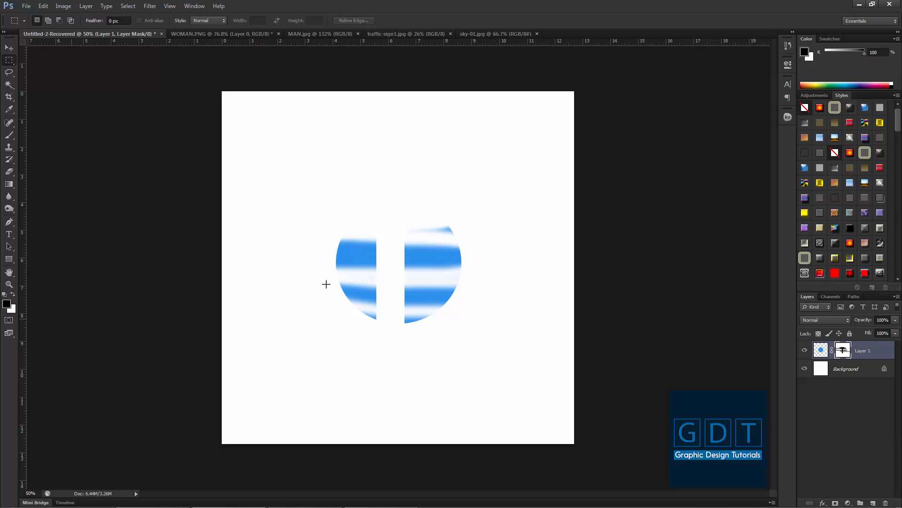
Swap the foreground to white and paint over the mask with the brush to restore the whole blue circle
left_click(14, 295)
key("b")
mouse_move(356, 235)
left_mouse_down()
mouse_move(532, 237)
mouse_move(294, 238)
mouse_move(288, 228)
mouse_move(497, 223)
mouse_move(294, 222)
mouse_move(472, 219)
mouse_move(345, 214)
mouse_move(386, 242)
mouse_move(254, 247)
mouse_move(331, 261)
mouse_move(313, 274)
mouse_move(482, 274)
mouse_move(439, 267)
mouse_move(467, 217)
mouse_move(427, 201)
mouse_move(490, 242)
mouse_move(487, 278)
mouse_move(282, 281)
mouse_move(348, 299)
mouse_move(326, 309)
mouse_move(329, 317)
mouse_move(456, 324)
mouse_move(390, 325)
mouse_move(571, 261)
mouse_move(497, 267)
mouse_move(409, 346)
left_mouse_up()
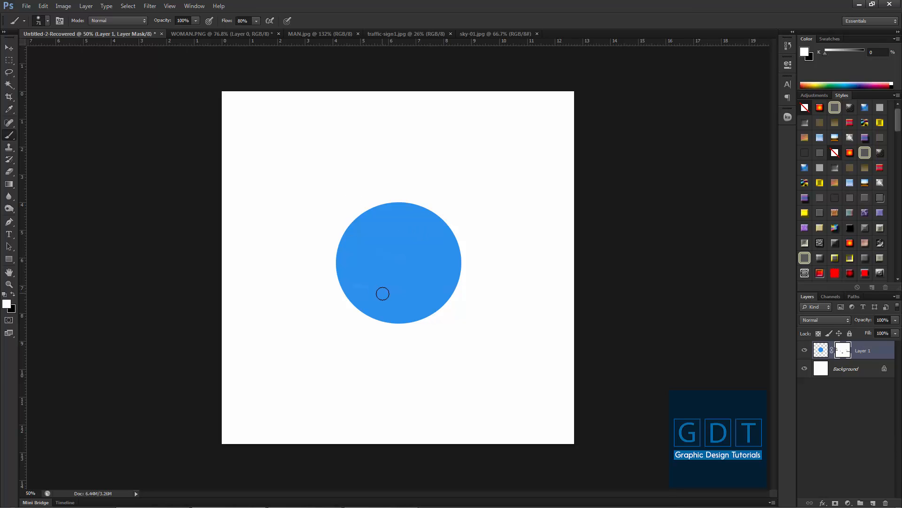
In MAN.jpg, select the man's head and shoulders with a rectangular marquee and copy the selection
left_click(213, 33)
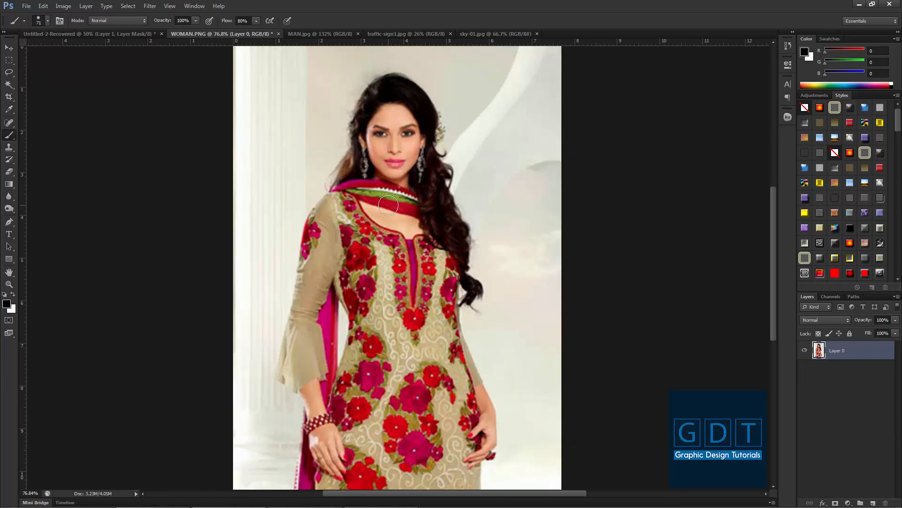
scroll(382, 205, "up", 1)
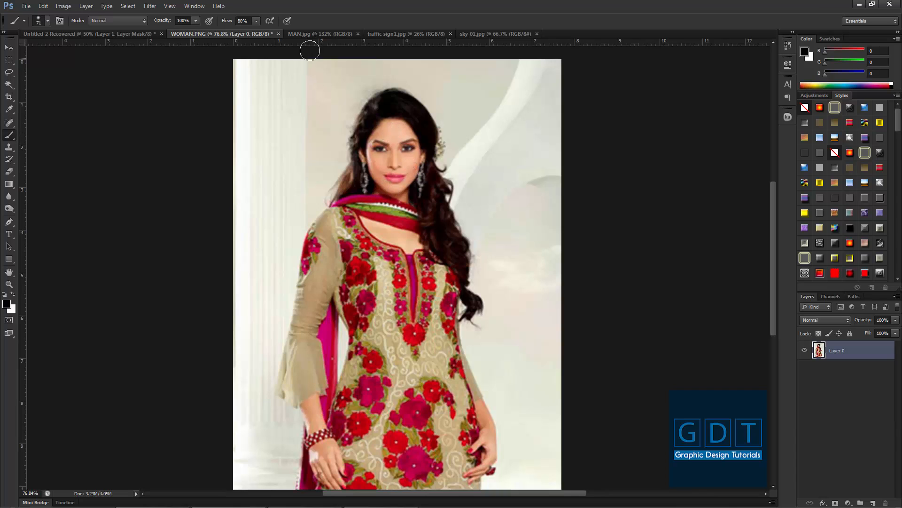
left_click(314, 34)
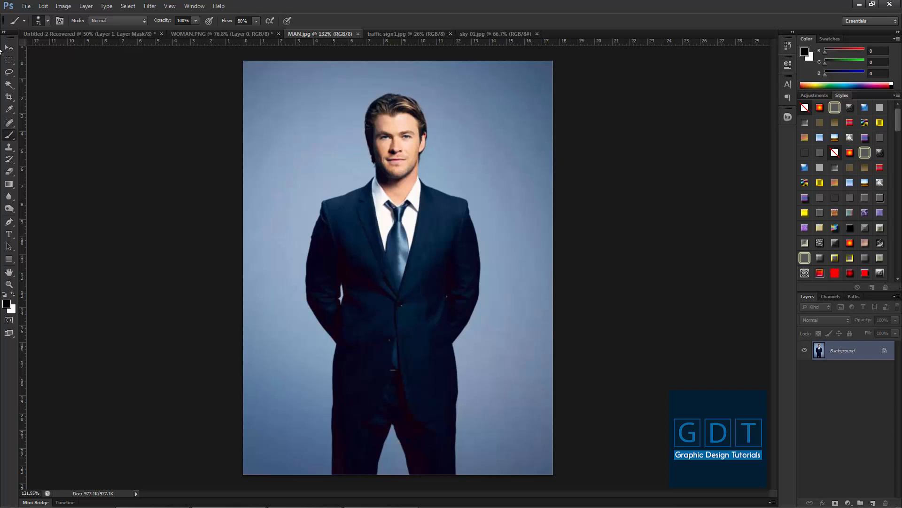
left_click(13, 61)
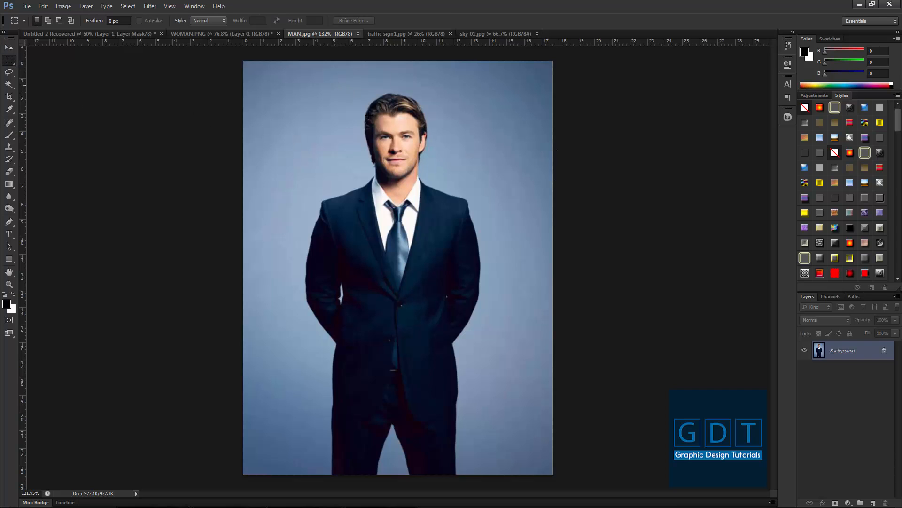
mouse_move(466, 189)
left_mouse_down()
mouse_move(470, 200)
mouse_move(442, 201)
mouse_move(468, 203)
left_mouse_up()
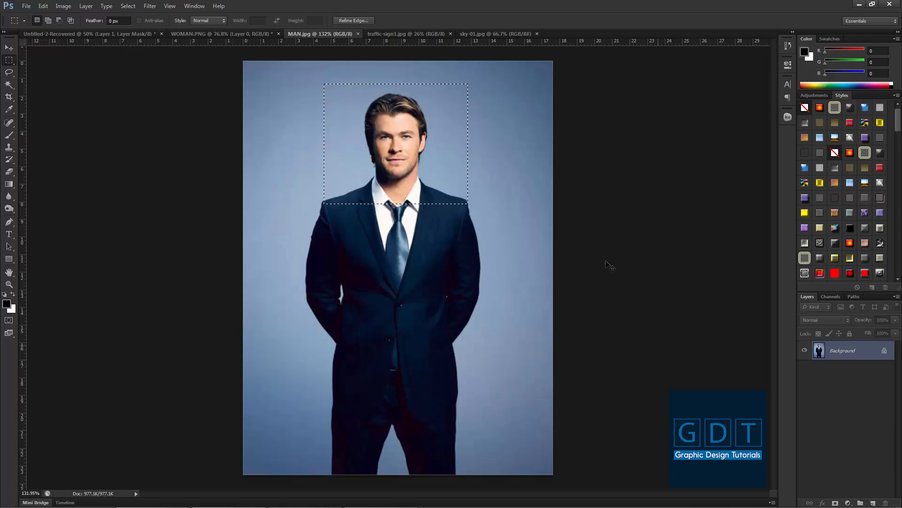
left_click(42, 6)
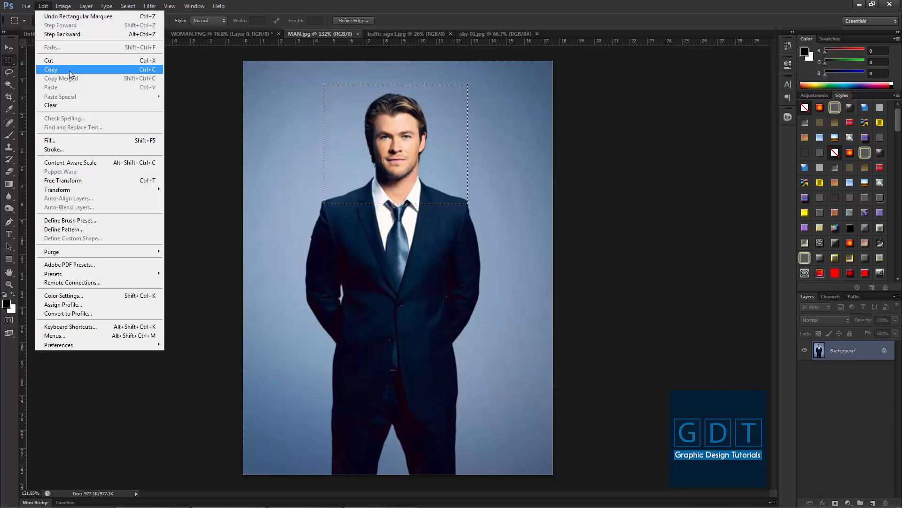
left_click(69, 70)
Paste the copied head into WOMAN.PNG and move it over the woman's face
left_click(238, 32)
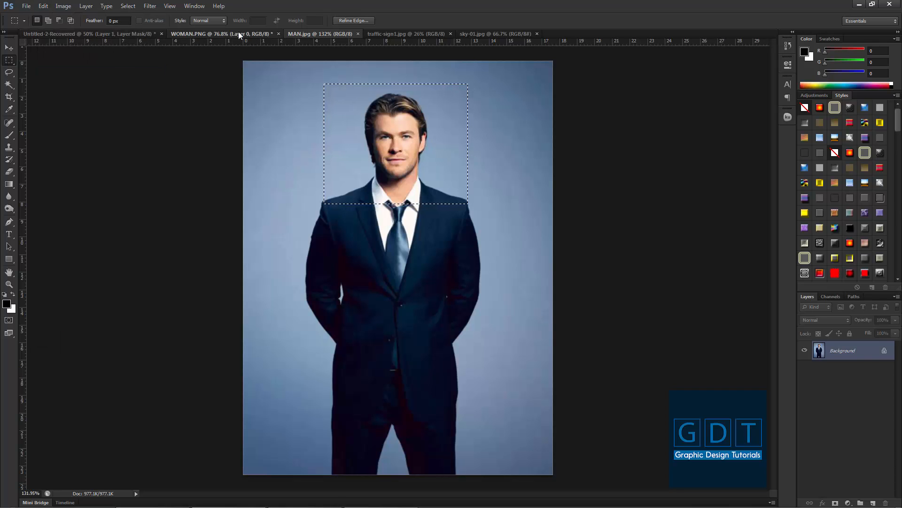
left_click(43, 6)
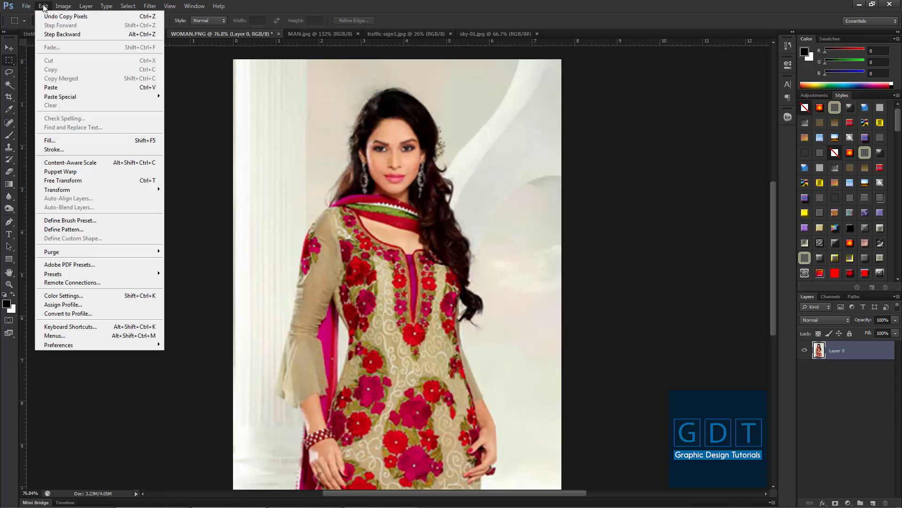
left_click(69, 87)
left_click(9, 47)
left_click_drag(410, 274, 421, 201)
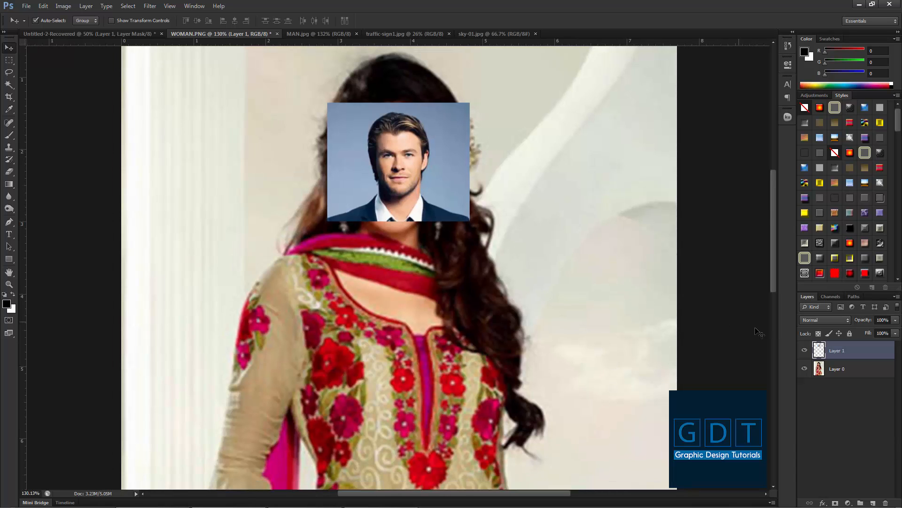
Move the man's picture beside the woman's face and place three horizontal guides at her forehead, eyes and below her chin
left_click_drag(421, 167, 268, 170)
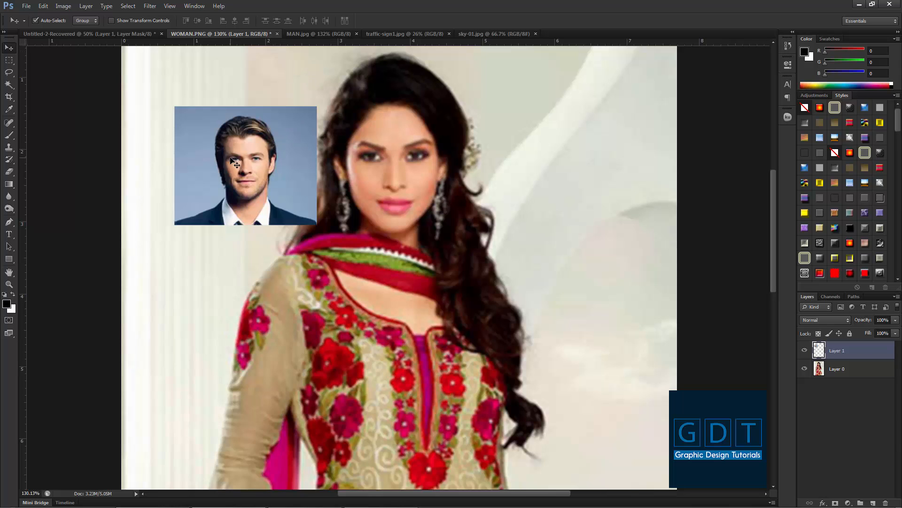
left_click_drag(248, 152, 248, 138)
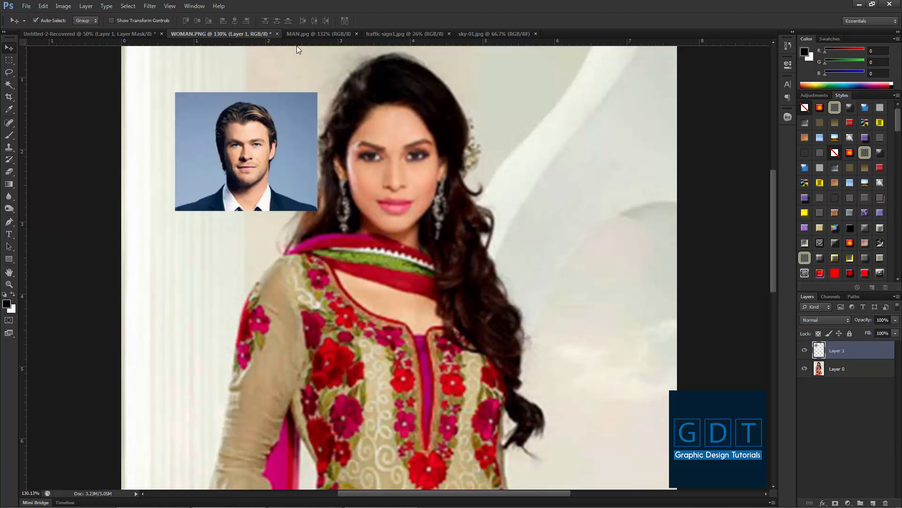
left_click_drag(295, 43, 298, 158)
left_click_drag(295, 44, 311, 236)
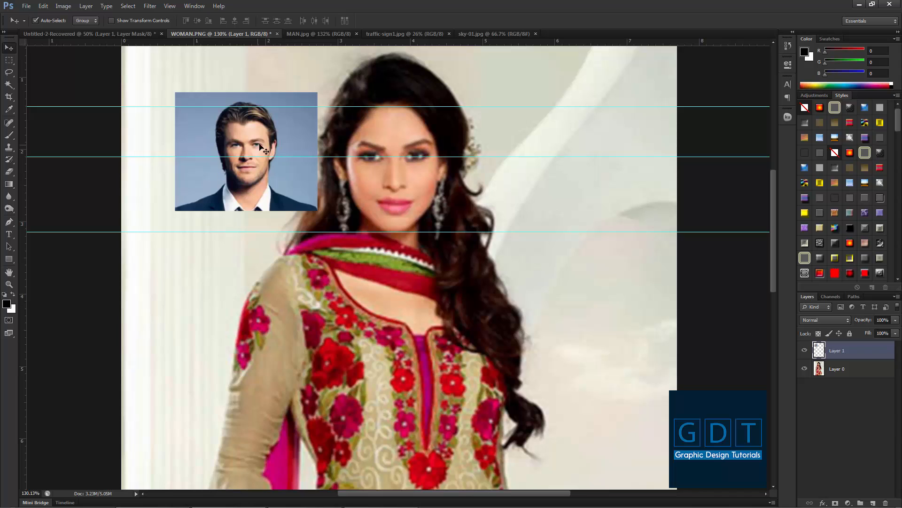
Scale the man's picture proportionally to about 139.5% with Free Transform
key("ctrl+t")
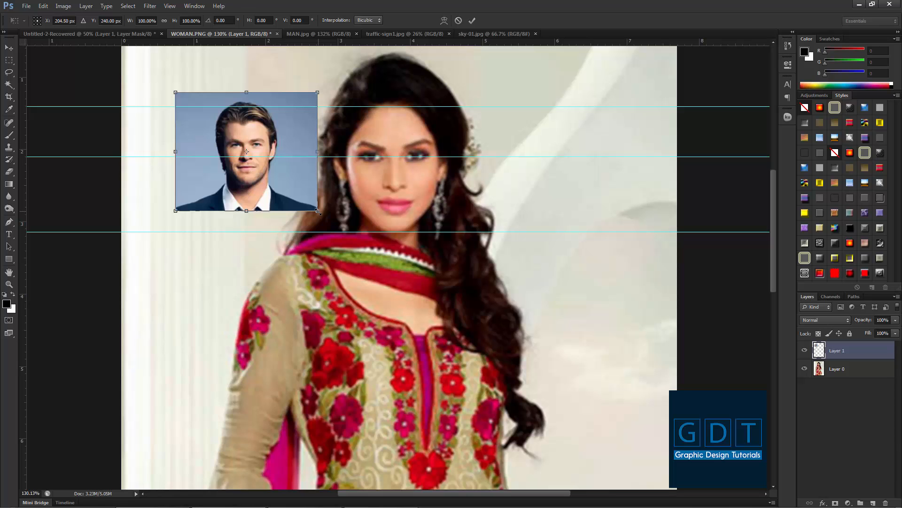
left_click_drag(318, 211, 341, 240)
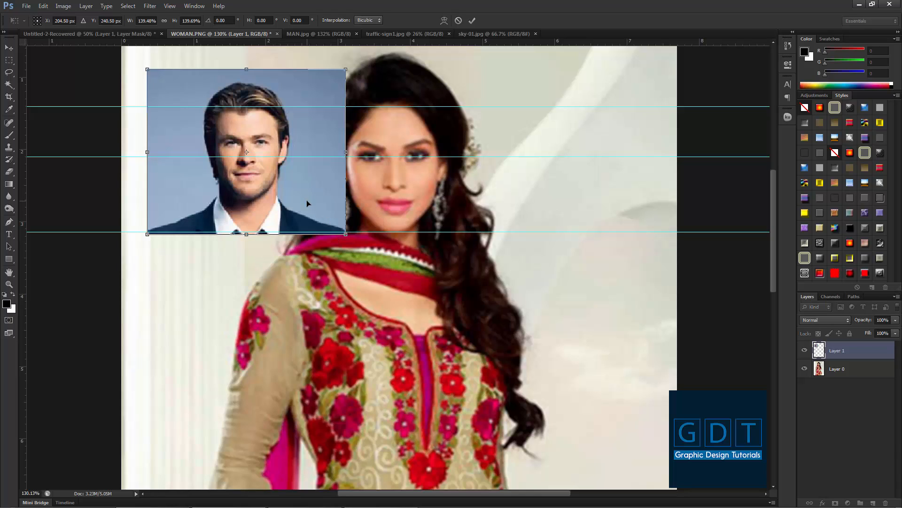
left_click(472, 21)
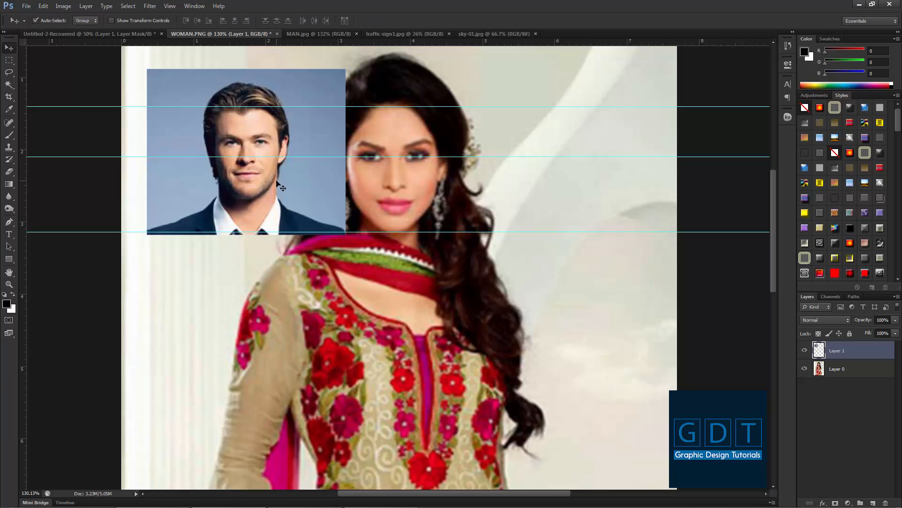
Move the enlarged head over the woman's face and remove all three horizontal guides
left_click_drag(266, 183, 403, 191)
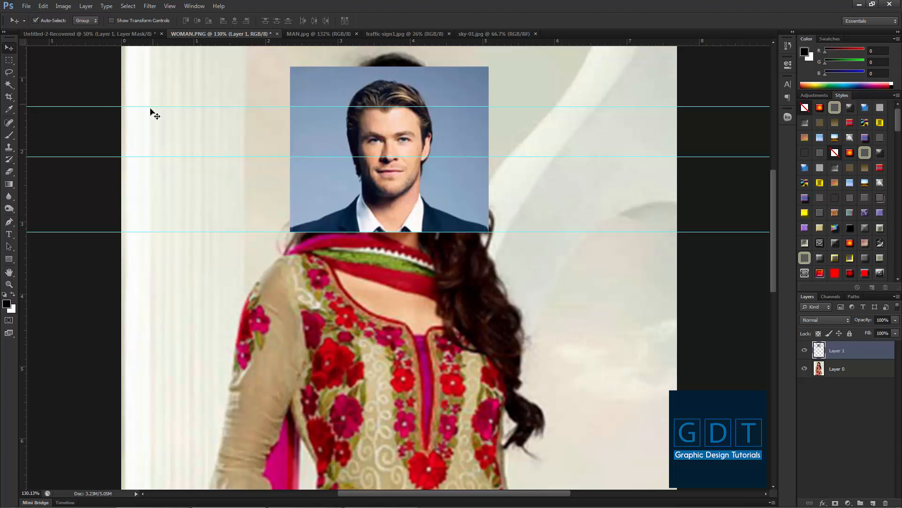
left_click_drag(104, 107, 87, 156)
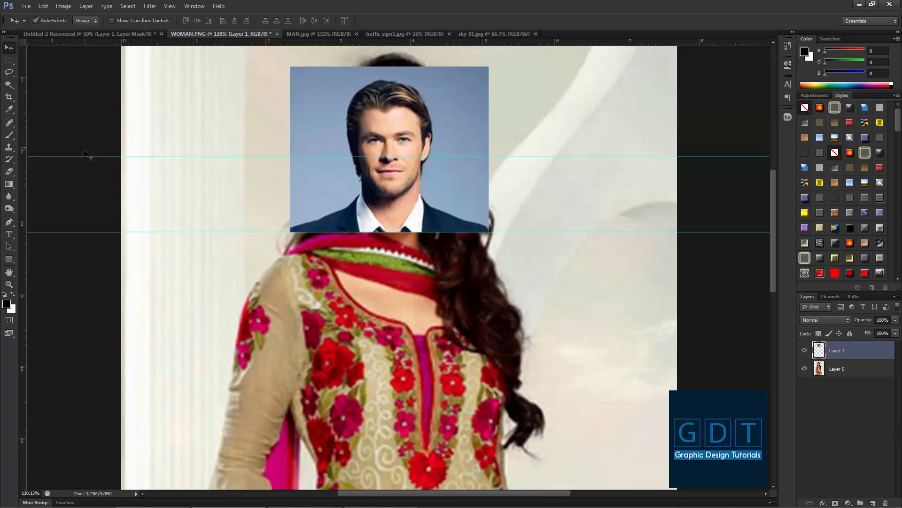
left_click_drag(82, 114, 84, 41)
left_click_drag(82, 231, 81, 44)
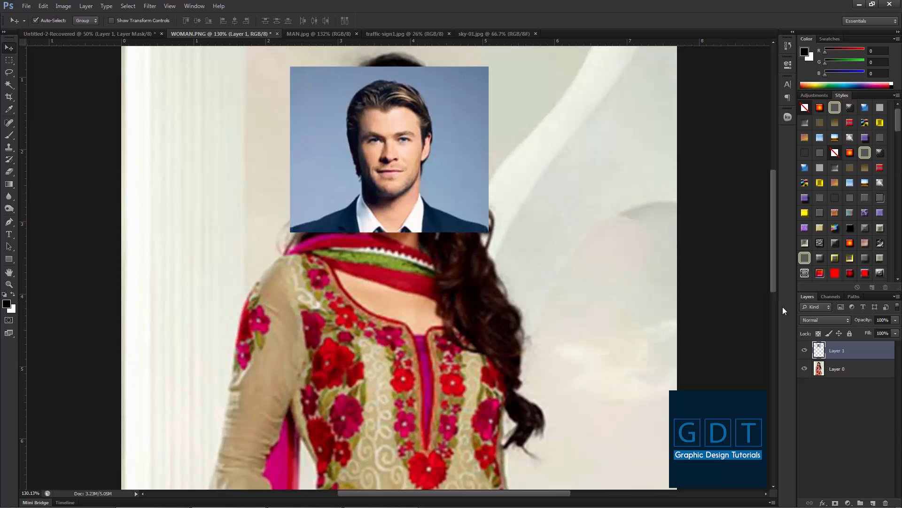
Lower Layer 1's opacity to 68% and shift the man's head down over the woman's face
left_click_drag(864, 320, 858, 320)
scroll(402, 183, "up", 1)
left_click_drag(390, 167, 393, 209)
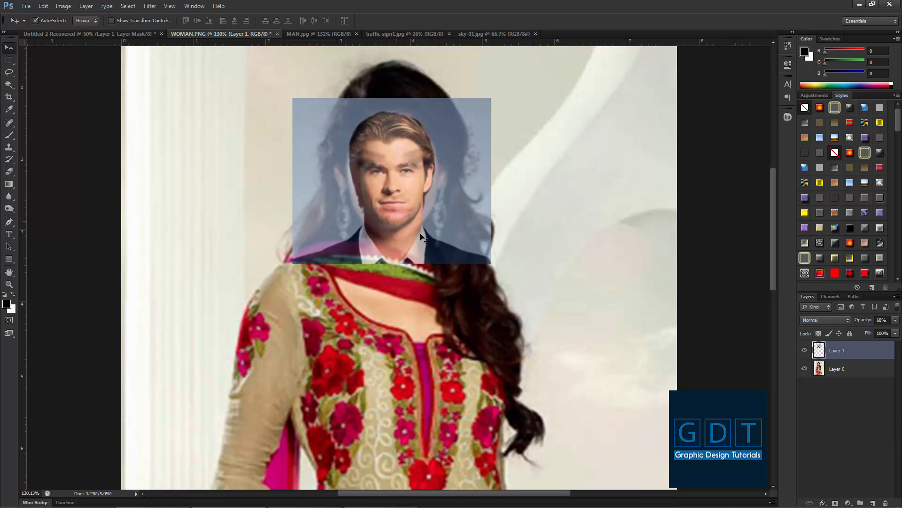
Scale the semi-transparent head to about 111% and align its facial features with the woman's face
key("ctrl+t")
left_click_drag(491, 264, 502, 274)
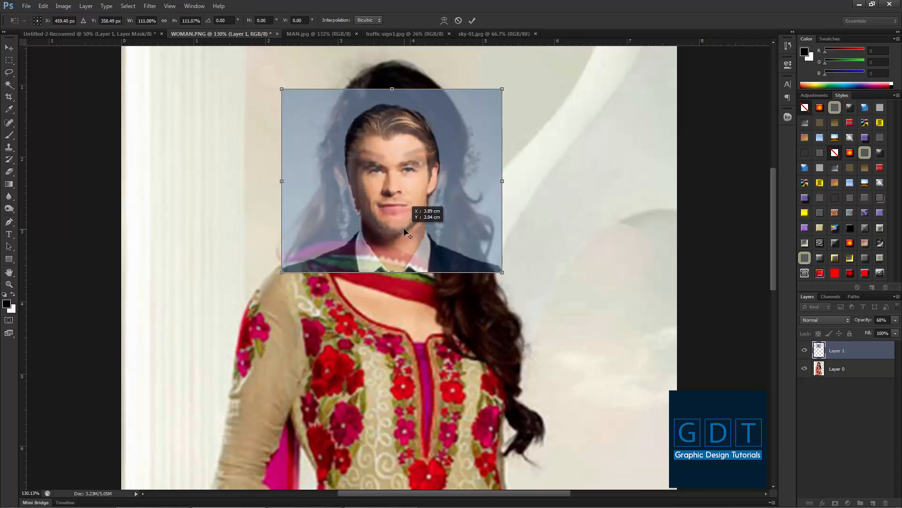
mouse_move(413, 170)
left_mouse_down()
mouse_move(416, 212)
mouse_move(416, 172)
mouse_move(408, 171)
mouse_move(416, 174)
mouse_move(417, 150)
mouse_move(414, 159)
left_mouse_up()
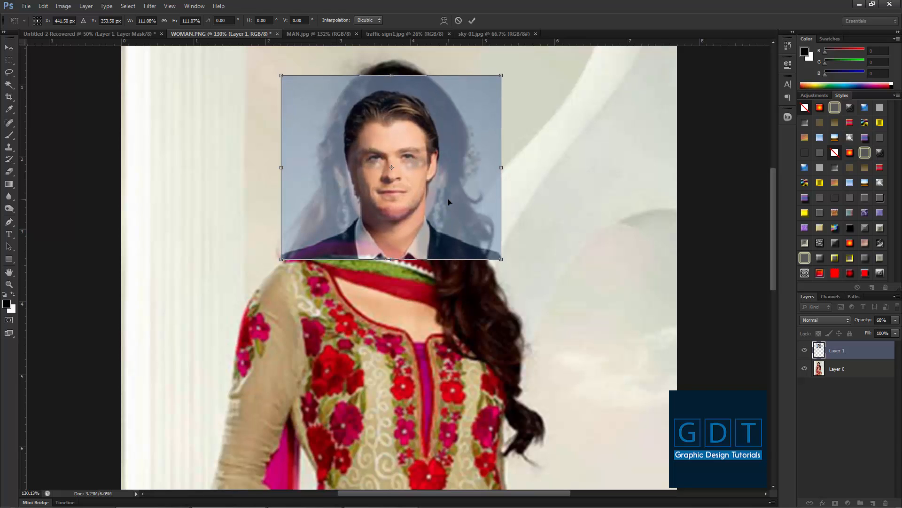
left_click(472, 21)
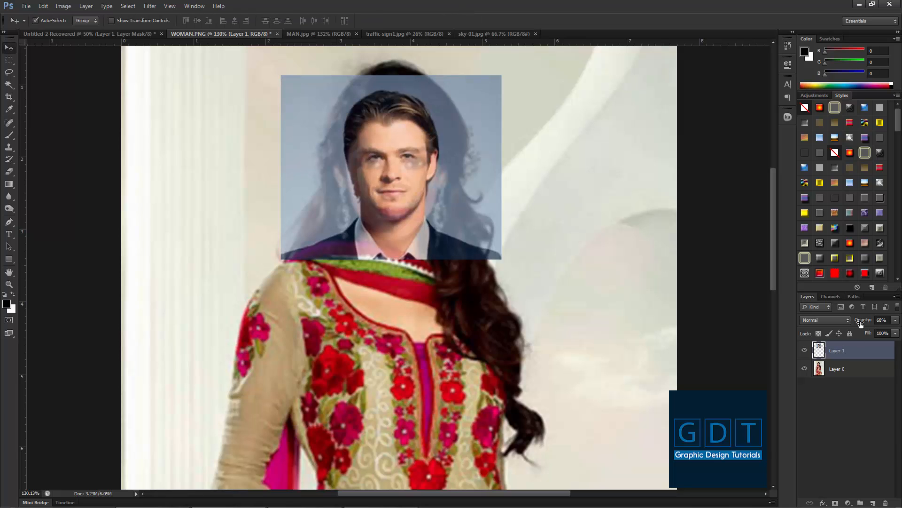
Restore Layer 1's opacity to 100% and add a layer mask to it
left_click_drag(864, 323, 892, 323)
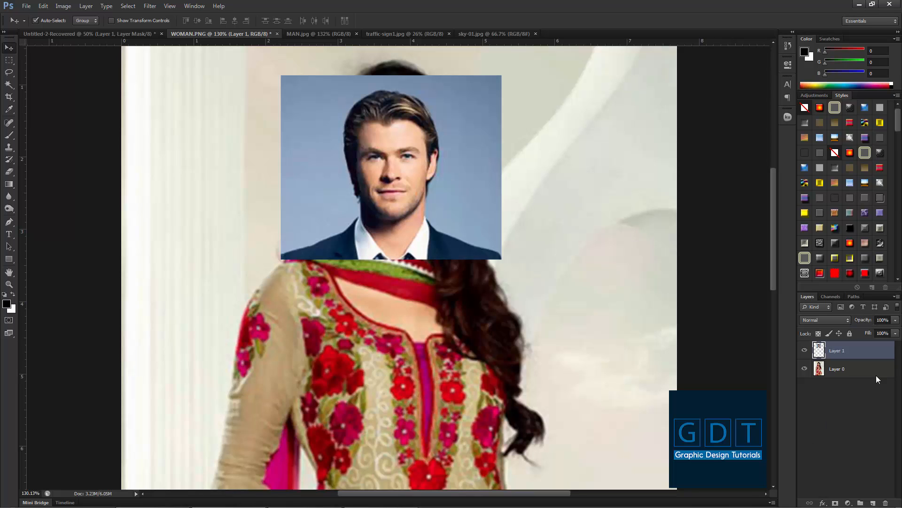
left_click(835, 503)
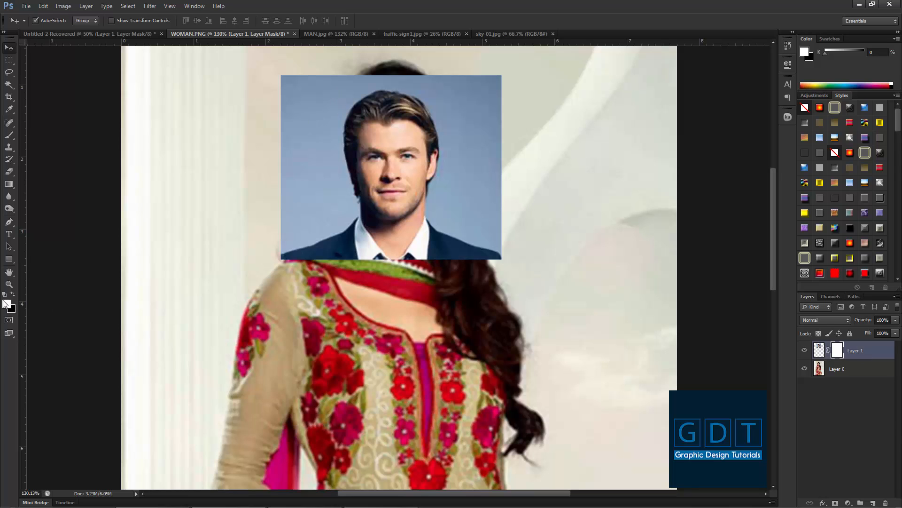
Paint black on the Layer 1 mask with the brush to hide the blue background around the man's head
key("x")
key("b")
mouse_move(485, 86)
left_mouse_down()
mouse_move(336, 77)
mouse_move(301, 81)
mouse_move(289, 102)
mouse_move(319, 91)
mouse_move(283, 95)
left_mouse_up()
mouse_move(478, 73)
left_mouse_down()
mouse_move(463, 85)
mouse_move(487, 175)
mouse_move(490, 128)
mouse_move(503, 117)
mouse_move(501, 203)
mouse_move(487, 223)
mouse_move(490, 249)
mouse_move(458, 258)
mouse_move(496, 244)
mouse_move(409, 257)
mouse_move(297, 257)
mouse_move(278, 199)
mouse_move(284, 160)
mouse_move(289, 184)
mouse_move(300, 179)
mouse_move(302, 200)
mouse_move(329, 238)
mouse_move(310, 155)
mouse_move(332, 95)
mouse_move(354, 73)
mouse_move(381, 65)
mouse_move(447, 102)
mouse_move(459, 132)
mouse_move(455, 186)
mouse_move(438, 220)
mouse_move(415, 236)
mouse_move(385, 243)
mouse_move(319, 226)
mouse_move(317, 133)
mouse_move(321, 191)
mouse_move(332, 214)
mouse_move(392, 241)
mouse_move(435, 233)
mouse_move(450, 201)
mouse_move(440, 150)
left_mouse_up()
key("bracketleft")
key("bracketleft")
left_click_drag(425, 146, 409, 186)
Reduce the brush to 20 px and mask out the suit, hair and background closely around the man's face
key("bracketleft")
key("bracketleft")
key("bracketleft")
key("bracketleft")
key("bracketleft")
left_click_drag(451, 143, 462, 203)
mouse_move(461, 153)
left_mouse_down()
mouse_move(468, 224)
mouse_move(466, 165)
mouse_move(456, 143)
mouse_move(435, 128)
mouse_move(337, 107)
mouse_move(377, 110)
mouse_move(307, 104)
mouse_move(315, 115)
mouse_move(300, 102)
mouse_move(252, 116)
mouse_move(339, 136)
mouse_move(317, 146)
mouse_move(416, 155)
mouse_move(340, 155)
mouse_move(386, 138)
mouse_move(357, 130)
mouse_move(311, 142)
mouse_move(368, 141)
mouse_move(350, 138)
mouse_move(357, 167)
mouse_move(393, 130)
mouse_move(255, 118)
mouse_move(441, 130)
mouse_move(452, 154)
mouse_move(435, 157)
mouse_move(442, 171)
mouse_move(384, 131)
mouse_move(290, 137)
mouse_move(257, 191)
mouse_move(261, 178)
mouse_move(261, 205)
mouse_move(231, 172)
mouse_move(254, 275)
mouse_move(256, 235)
mouse_move(267, 231)
mouse_move(272, 328)
mouse_move(250, 302)
mouse_move(248, 330)
mouse_move(264, 357)
mouse_move(275, 366)
mouse_move(284, 352)
mouse_move(304, 393)
mouse_move(402, 414)
mouse_move(311, 380)
mouse_move(279, 345)
mouse_move(296, 366)
mouse_move(262, 301)
left_mouse_up()
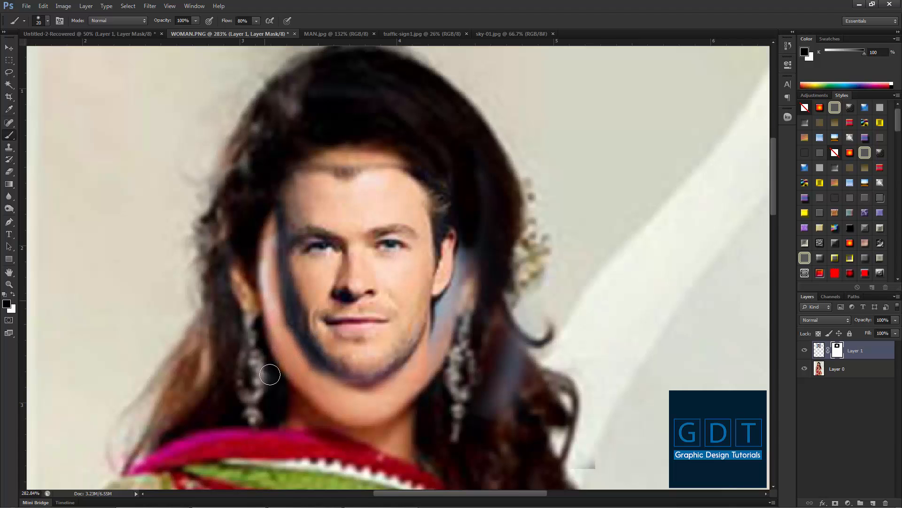
Mask out the man's ear, the blue patch beside his jaw and the hair along his forehead
mouse_move(444, 349)
left_mouse_down()
mouse_move(452, 188)
mouse_move(442, 165)
mouse_move(440, 235)
mouse_move(439, 222)
mouse_move(451, 263)
mouse_move(435, 305)
mouse_move(429, 348)
left_mouse_up()
mouse_move(373, 161)
left_mouse_down()
mouse_move(308, 169)
mouse_move(272, 185)
left_mouse_up()
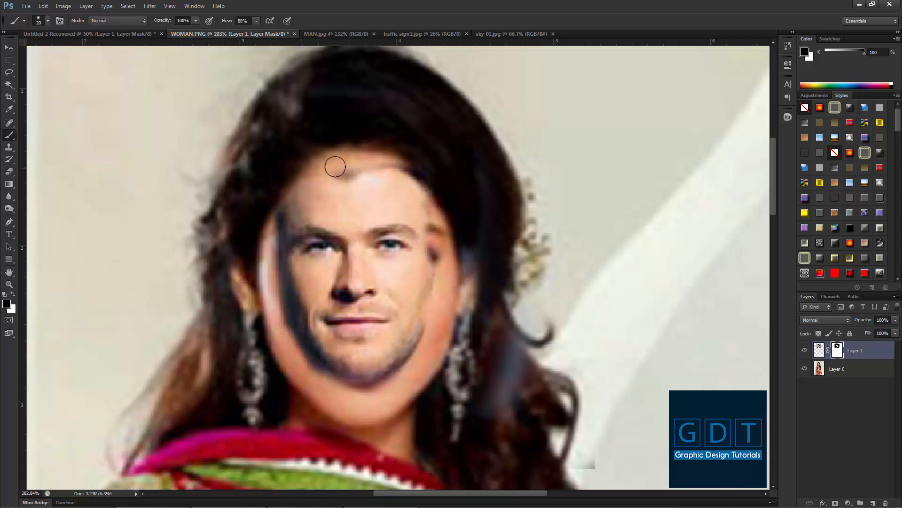
left_click_drag(335, 166, 427, 168)
Shift the masked face slightly down and scale it to about 117.5% to fit the woman's head
left_click(9, 47)
mouse_move(351, 269)
left_mouse_down()
mouse_move(364, 338)
mouse_move(364, 279)
mouse_move(355, 282)
left_mouse_up()
key("ctrl+t")
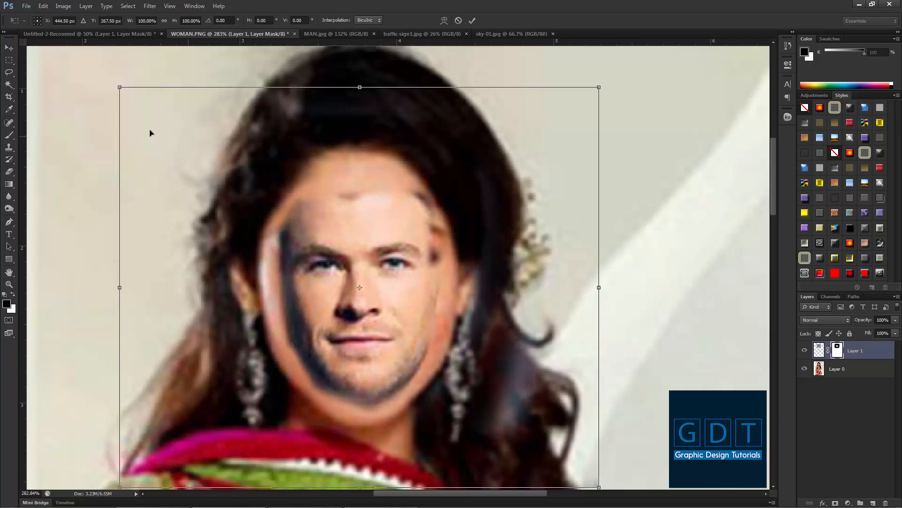
left_click_drag(122, 89, 92, 70)
left_click_drag(413, 374, 416, 367)
key("Return")
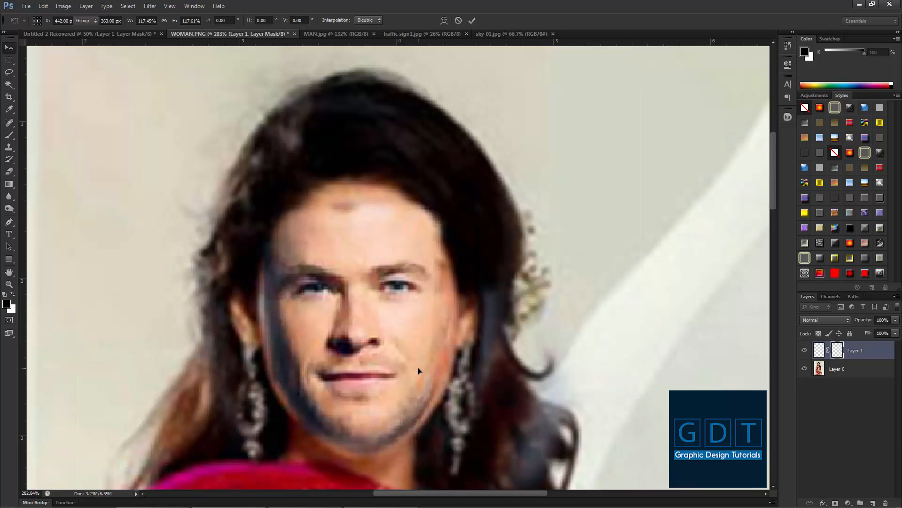
scroll(413, 337, "down", 3)
scroll(379, 238, "up", 2)
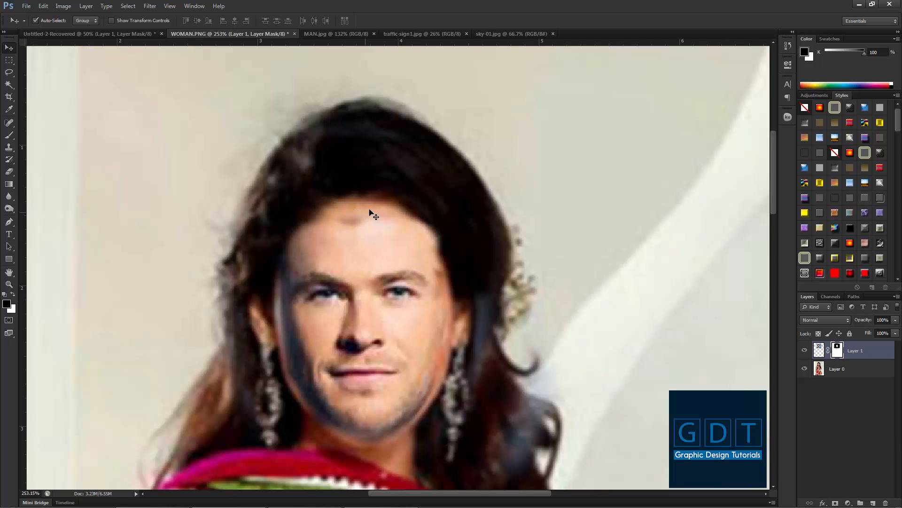
left_click_drag(361, 234, 367, 271)
key("ctrl+z")
Paint white on the Layer 1 mask to bring back the man's hairline, face sides and jaw edge
key("b")
mouse_move(375, 207)
left_mouse_down()
mouse_move(334, 209)
mouse_move(379, 210)
mouse_move(351, 226)
mouse_move(377, 218)
mouse_move(322, 213)
left_mouse_up()
key("ctrl+z")
mouse_move(423, 212)
left_mouse_down()
mouse_move(378, 203)
mouse_move(425, 229)
left_mouse_up()
mouse_move(434, 290)
left_mouse_down()
mouse_move(433, 264)
mouse_move(434, 361)
mouse_move(415, 403)
mouse_move(335, 419)
mouse_move(318, 416)
mouse_move(292, 368)
mouse_move(281, 278)
left_mouse_up()
mouse_move(328, 426)
left_mouse_down()
mouse_move(362, 434)
mouse_move(398, 426)
mouse_move(428, 388)
left_mouse_up()
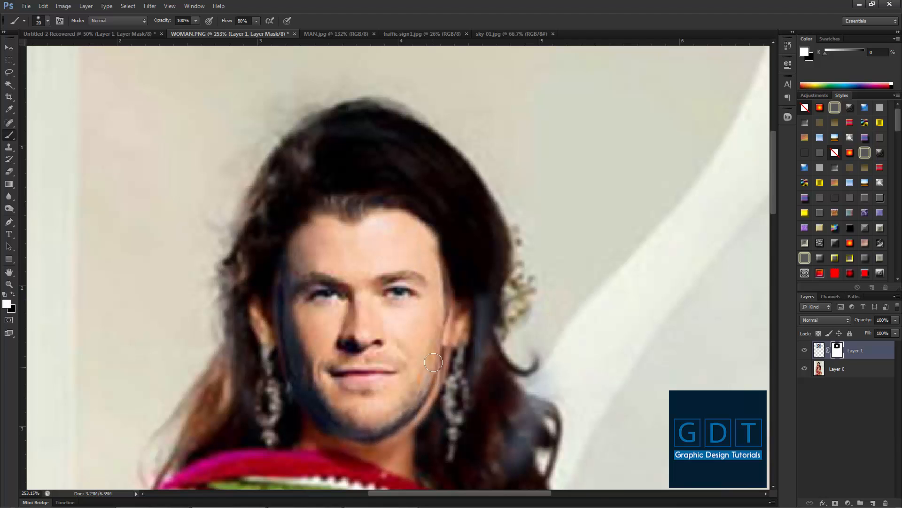
mouse_move(446, 310)
left_mouse_down()
mouse_move(448, 338)
mouse_move(415, 405)
left_mouse_up()
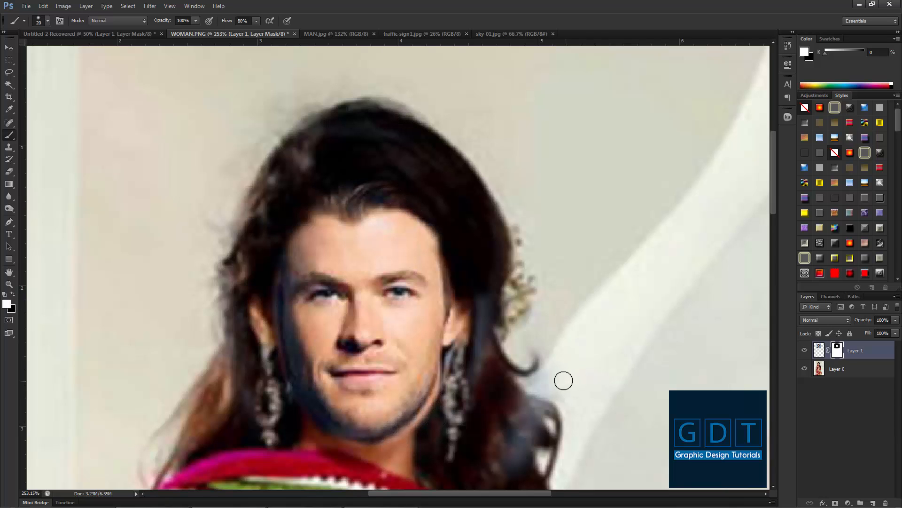
Display the Layer 1 mask on its own, smooth the white face shape's edge with white paint, and return to the composite
scroll(550, 362, "down", 2)
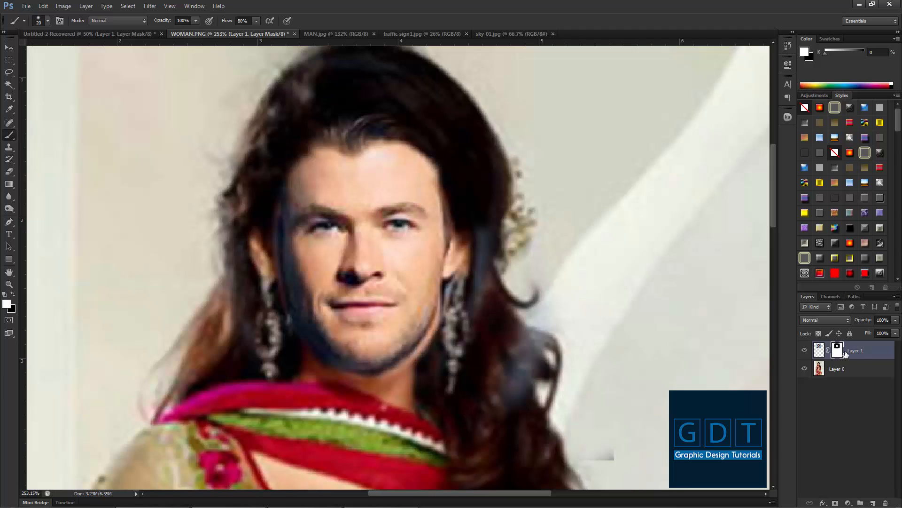
left_click(838, 349, "alt")
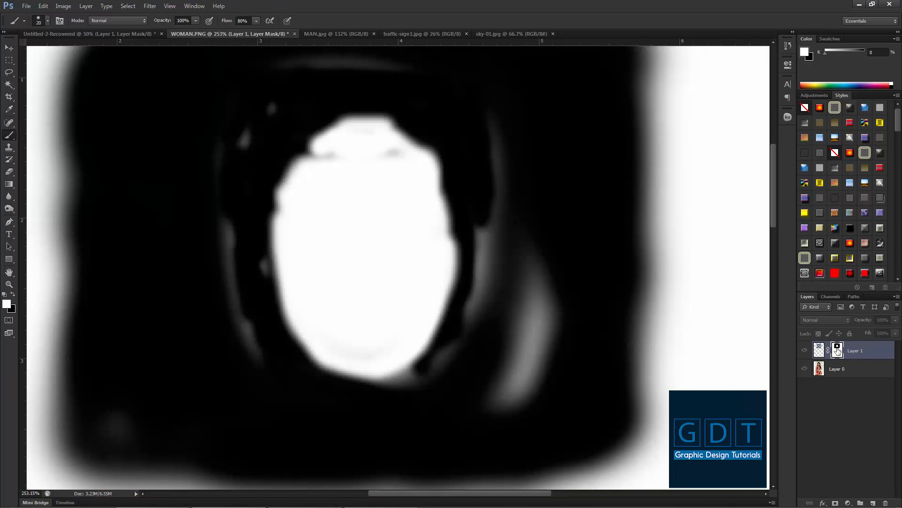
scroll(494, 282, "up", 1)
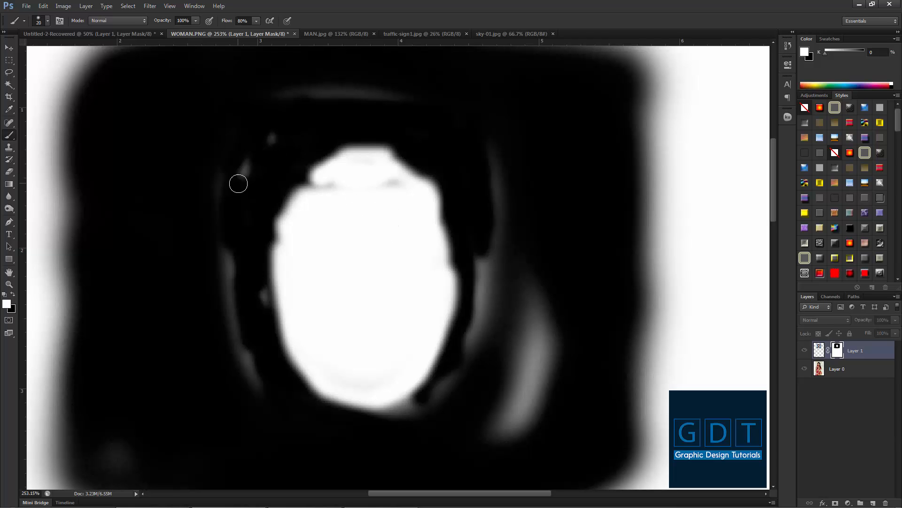
mouse_move(283, 203)
left_mouse_down()
mouse_move(351, 217)
mouse_move(395, 185)
mouse_move(319, 184)
mouse_move(283, 236)
mouse_move(333, 395)
left_mouse_up()
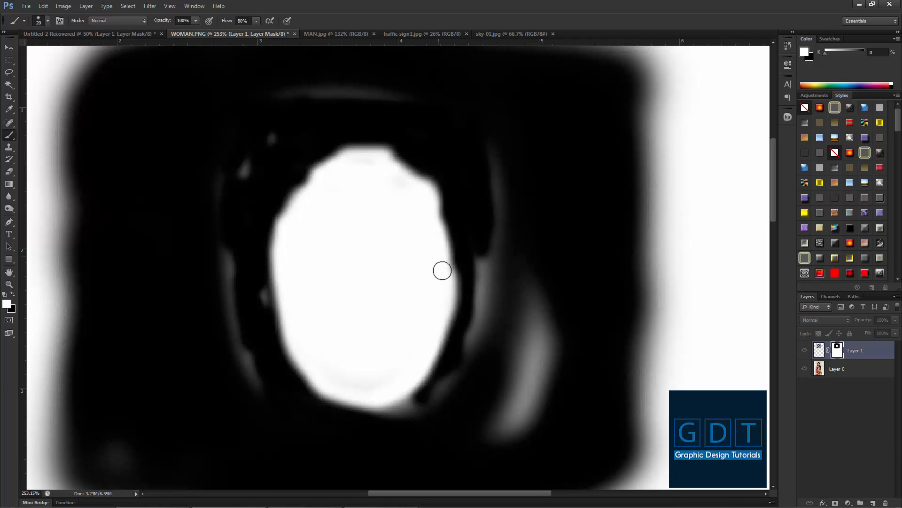
left_click(838, 351, "alt")
scroll(490, 277, "down", 2)
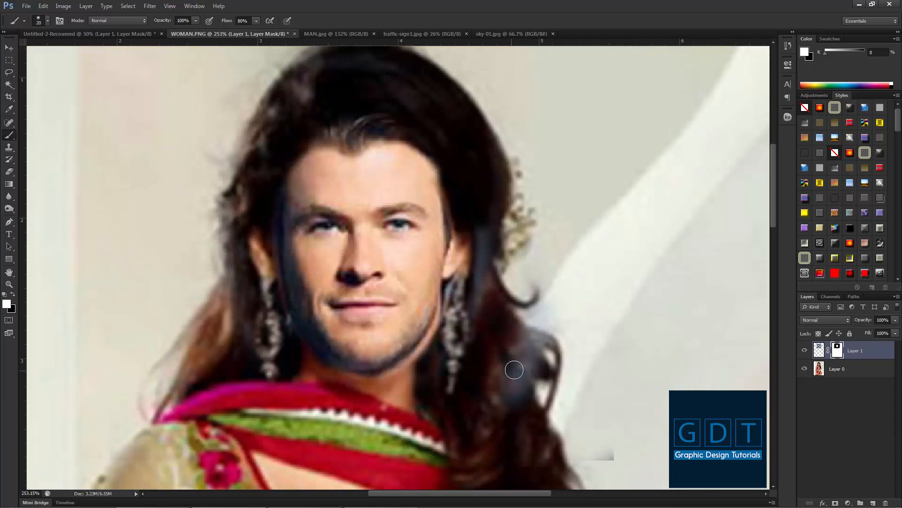
Hide Layer 0 to inspect the masked face and its leftover patches alone, and show Layer 0 again
left_click(804, 370)
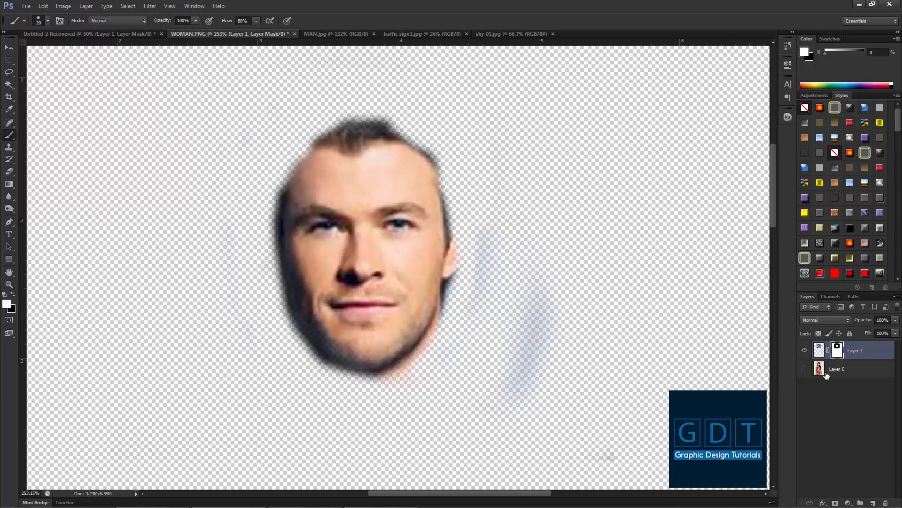
left_click(859, 373)
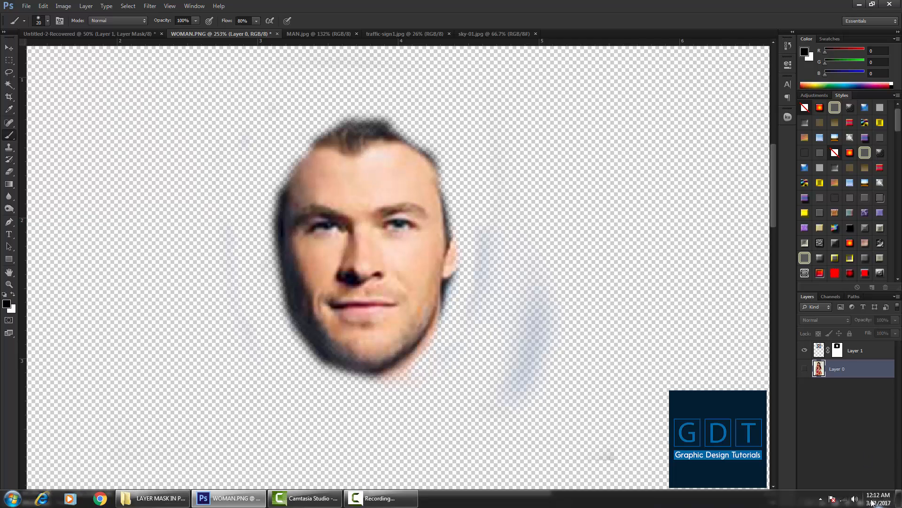
left_click(805, 369)
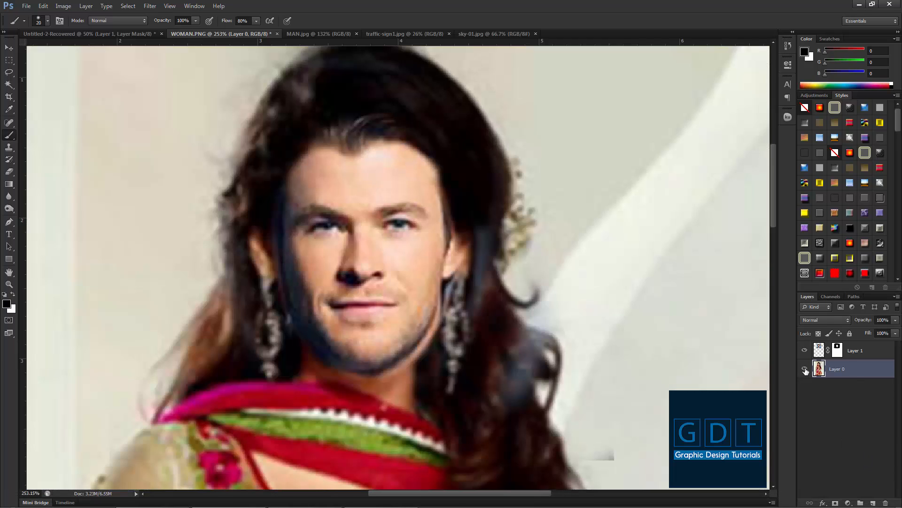
Display the Layer 1 mask alone, paint black over the grey patches around the white face shape, and return to the composite
left_click(838, 350)
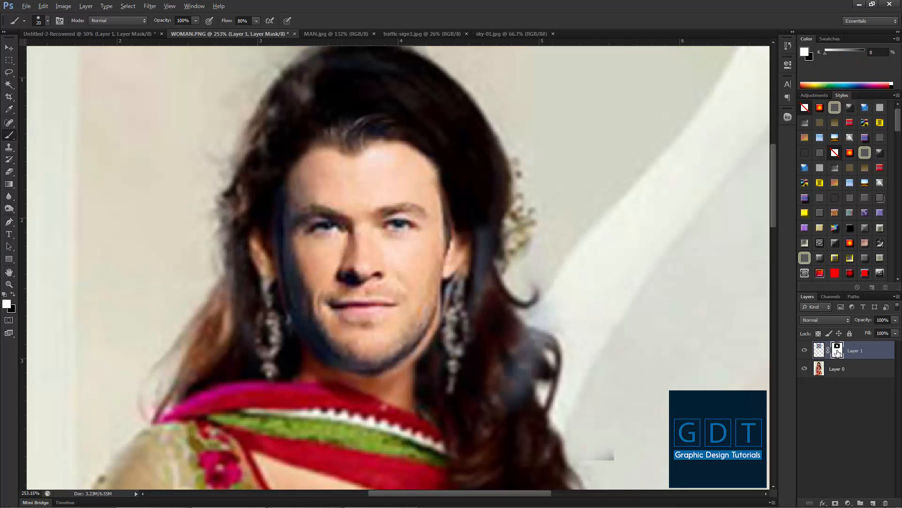
left_click(837, 350, "alt")
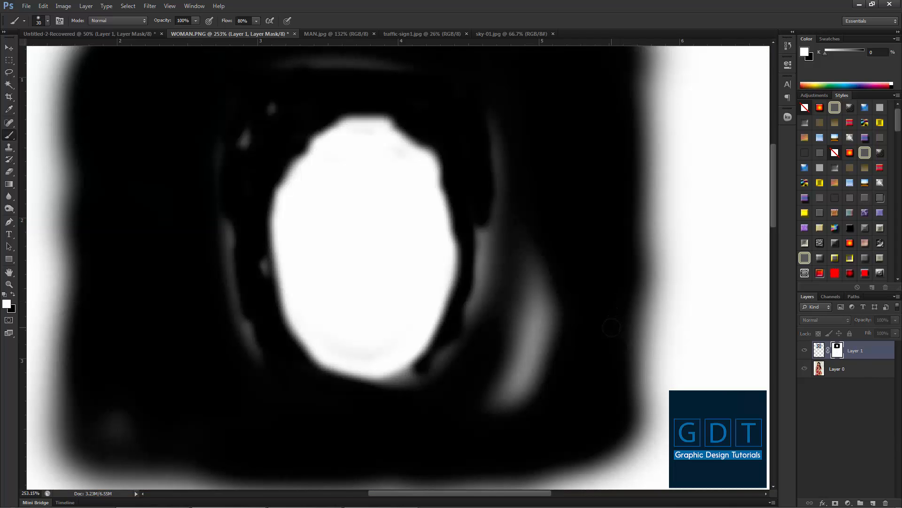
left_click(13, 296)
mouse_move(547, 289)
left_mouse_down()
mouse_move(552, 344)
mouse_move(572, 261)
mouse_move(538, 308)
mouse_move(537, 352)
mouse_move(535, 326)
mouse_move(513, 365)
mouse_move(513, 385)
mouse_move(511, 348)
mouse_move(508, 414)
mouse_move(531, 396)
mouse_move(223, 424)
mouse_move(74, 417)
mouse_move(245, 467)
left_mouse_up()
mouse_move(247, 142)
left_mouse_down()
mouse_move(224, 272)
mouse_move(229, 312)
mouse_move(261, 380)
left_mouse_up()
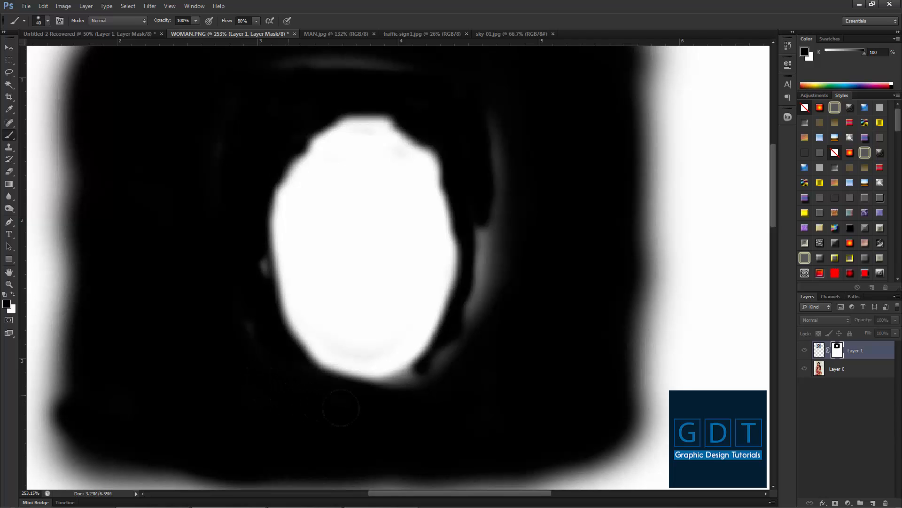
mouse_move(455, 368)
left_mouse_down()
mouse_move(495, 298)
mouse_move(503, 233)
mouse_move(496, 301)
mouse_move(485, 321)
mouse_move(498, 141)
left_mouse_up()
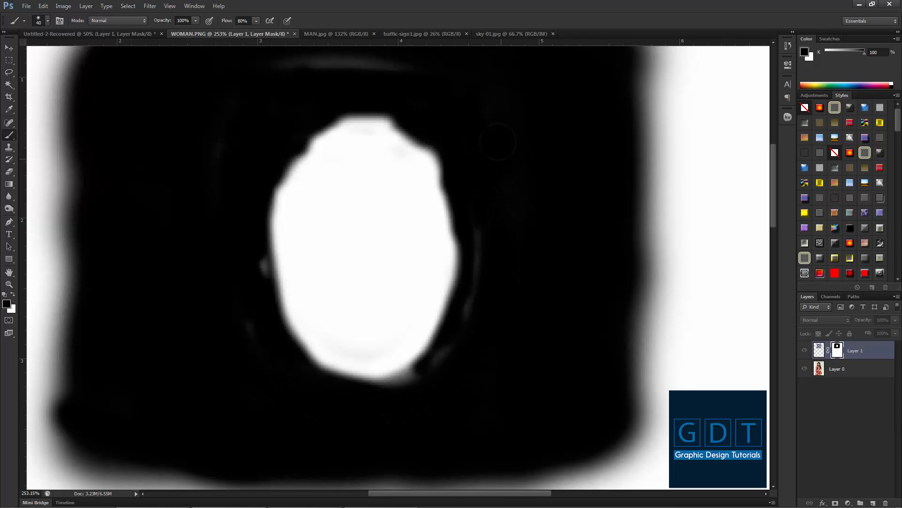
left_click_drag(448, 371, 391, 381)
scroll(493, 206, "up", 4)
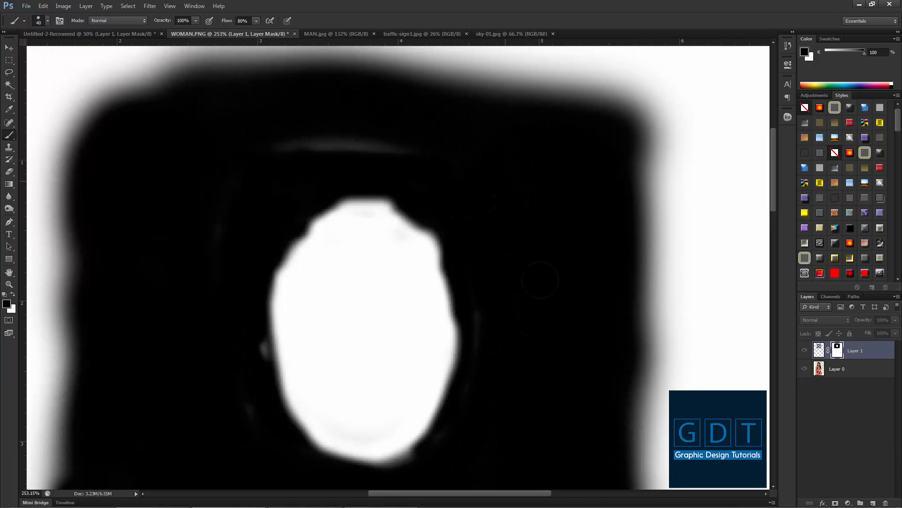
left_click_drag(406, 142, 346, 143)
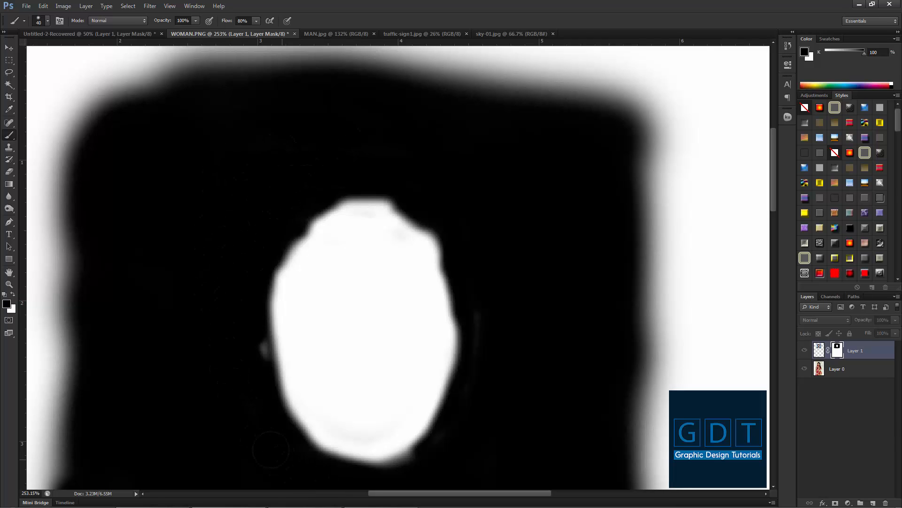
scroll(484, 235, "down", 3)
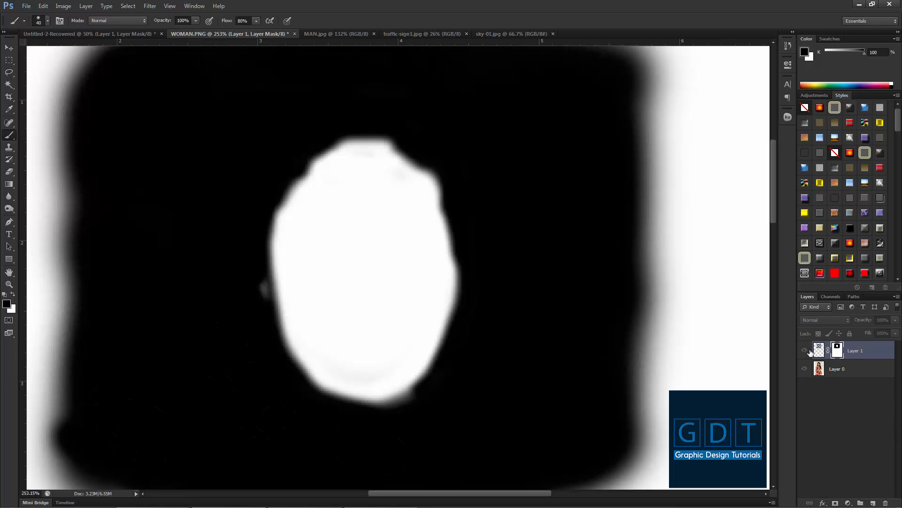
left_click(837, 350, "alt")
Nudge the masked face slightly to line it up with the woman's head and neck
mouse_move(454, 349)
left_mouse_down()
mouse_move(421, 344)
mouse_move(404, 224)
mouse_move(434, 260)
left_mouse_up()
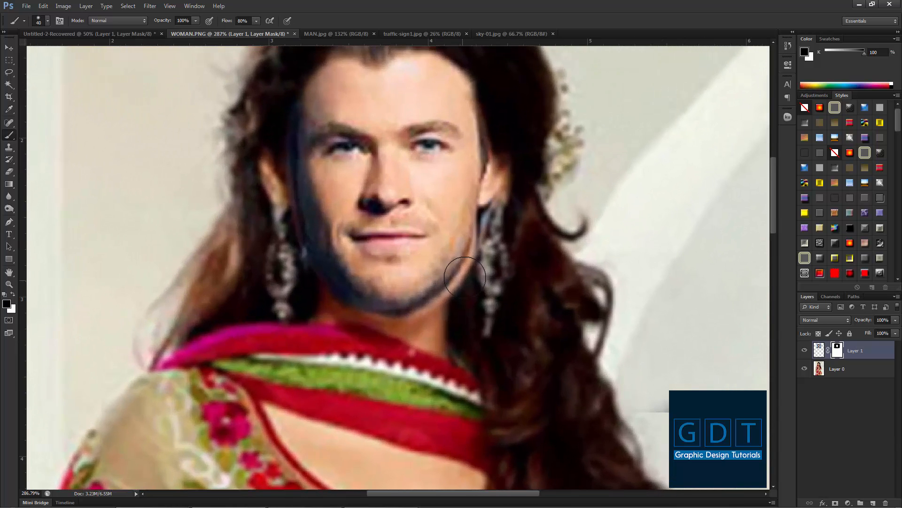
key("v")
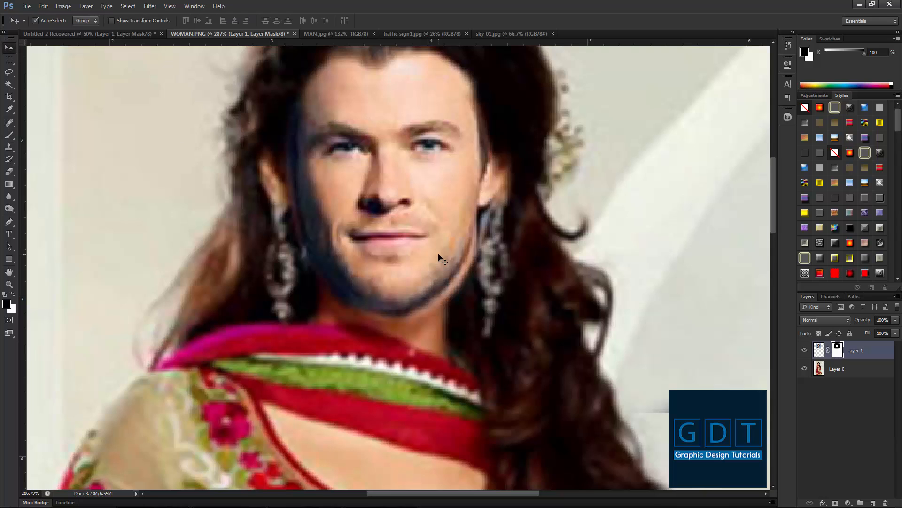
scroll(437, 259, "up", 2)
mouse_move(415, 254)
left_mouse_down()
mouse_move(406, 239)
mouse_move(415, 257)
left_mouse_up()
left_click_drag(415, 259, 406, 253)
scroll(460, 310, "down", 2)
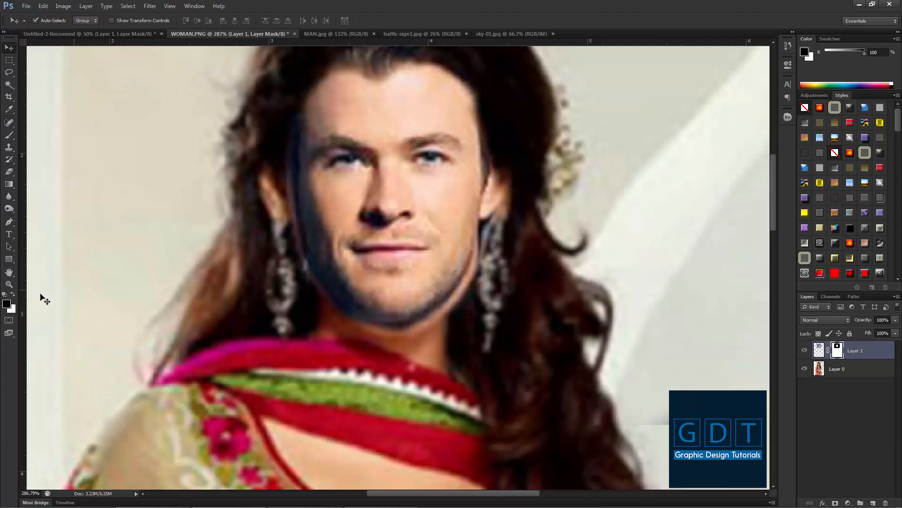
Reduce the brush size to 20 and paint black on the Layer 1 mask along the jaw and chin edge
key("b")
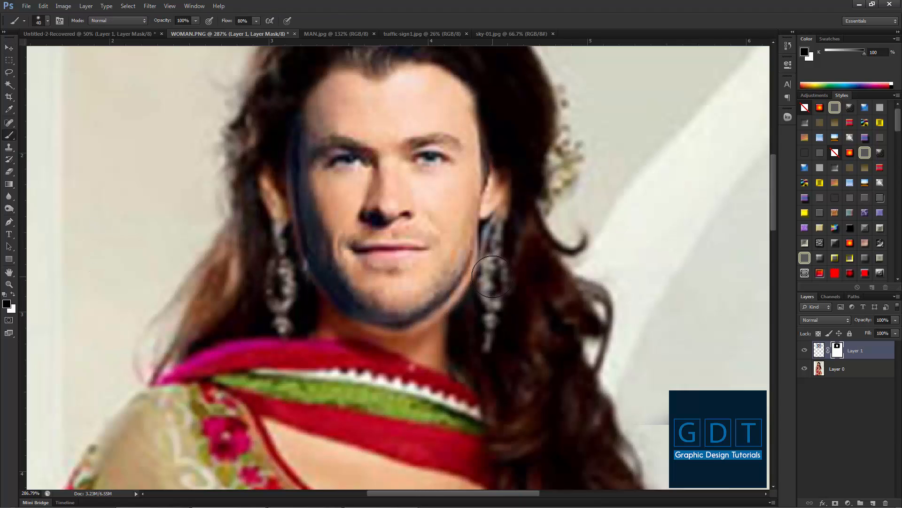
key("bracketleft")
key("bracketleft")
mouse_move(462, 291)
left_mouse_down()
mouse_move(437, 320)
mouse_move(406, 334)
mouse_move(330, 314)
left_mouse_up()
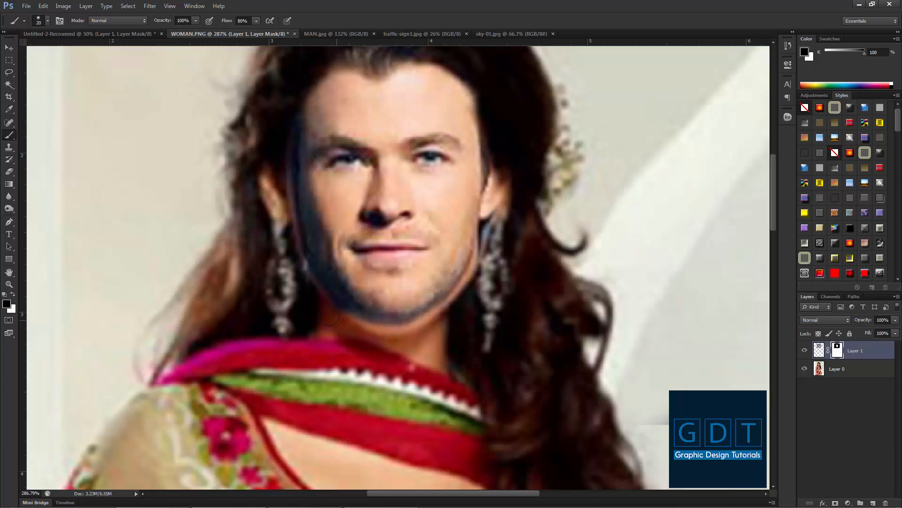
scroll(489, 281, "up", 1)
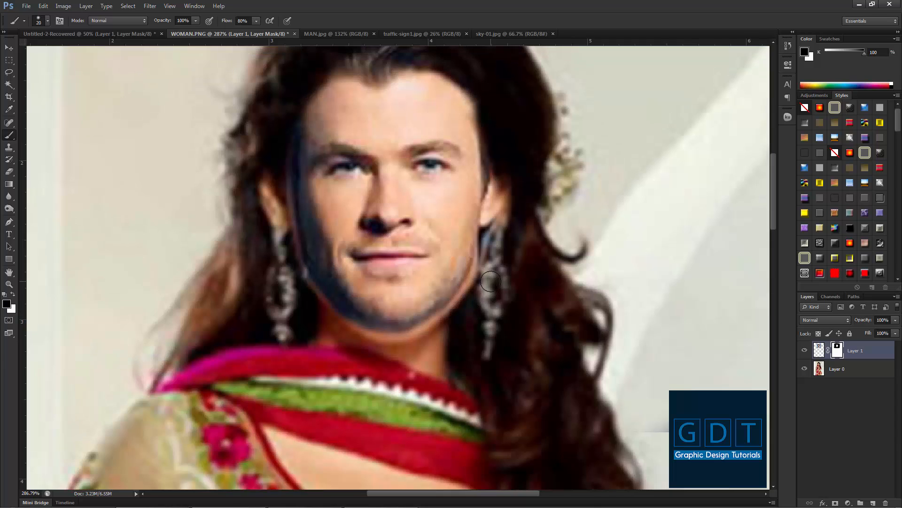
Enlarge the masked face slightly with Free Transform and reposition it over the woman's face
key("ctrl+t")
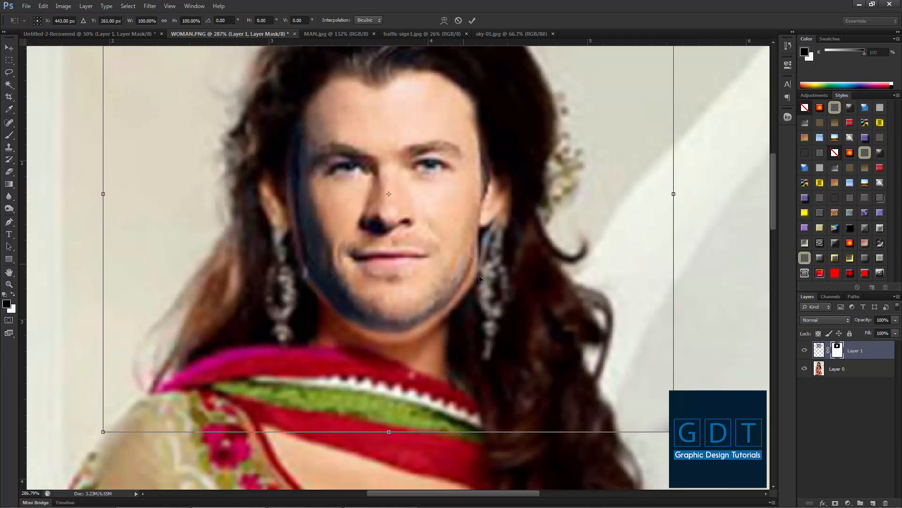
left_click_drag(673, 432, 686, 442)
mouse_move(410, 242)
left_mouse_down()
mouse_move(417, 276)
mouse_move(443, 285)
mouse_move(430, 286)
mouse_move(447, 297)
mouse_move(459, 291)
left_mouse_up()
key("Return")
key("b")
scroll(427, 274, "down", 3)
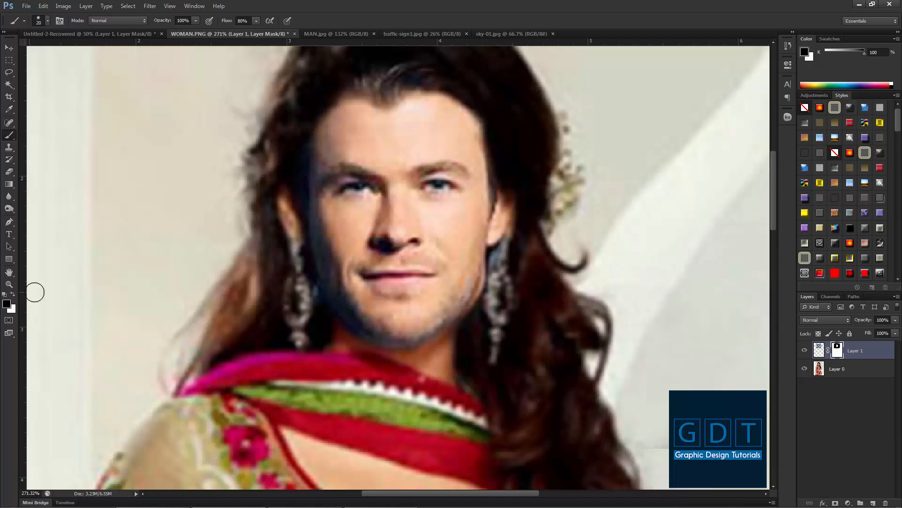
Paint white on the Layer 1 mask to restore the jaw edge beside the woman's earring
left_click(13, 295)
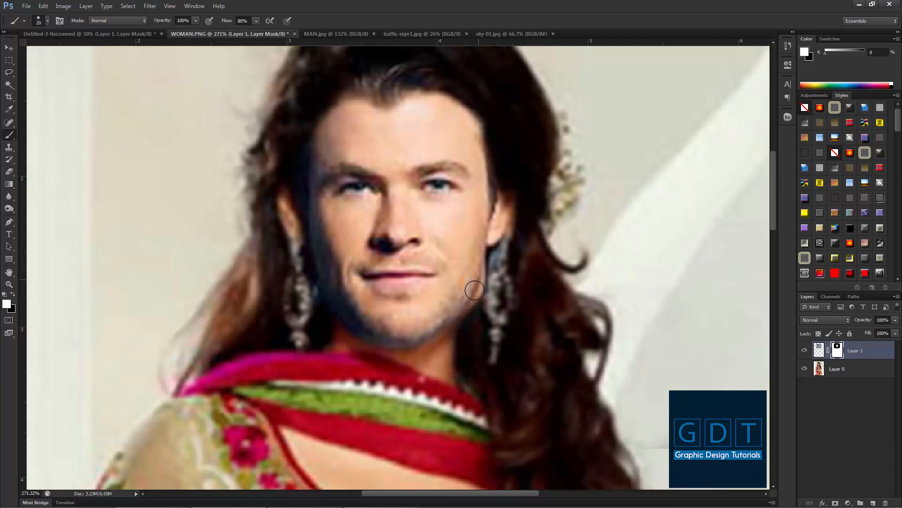
left_click_drag(473, 285, 469, 295)
left_click(9, 48)
left_click_drag(433, 268, 399, 265)
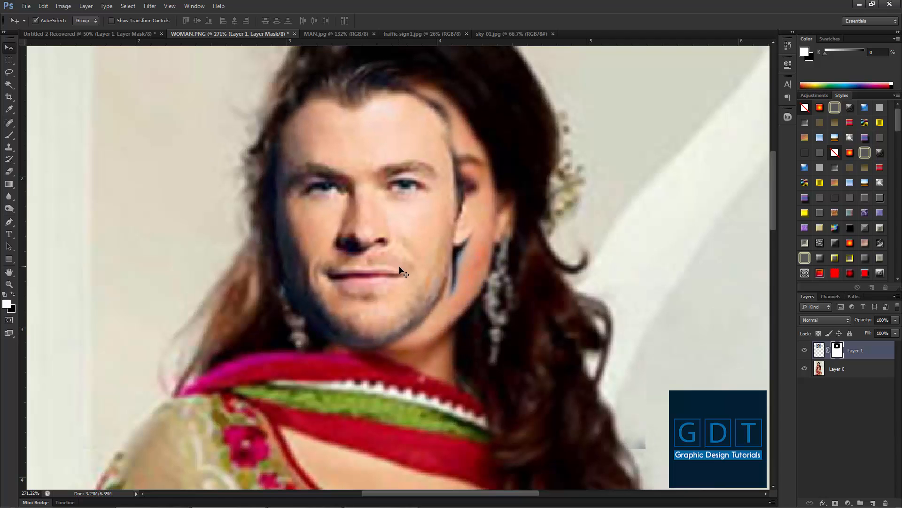
key("ctrl+z")
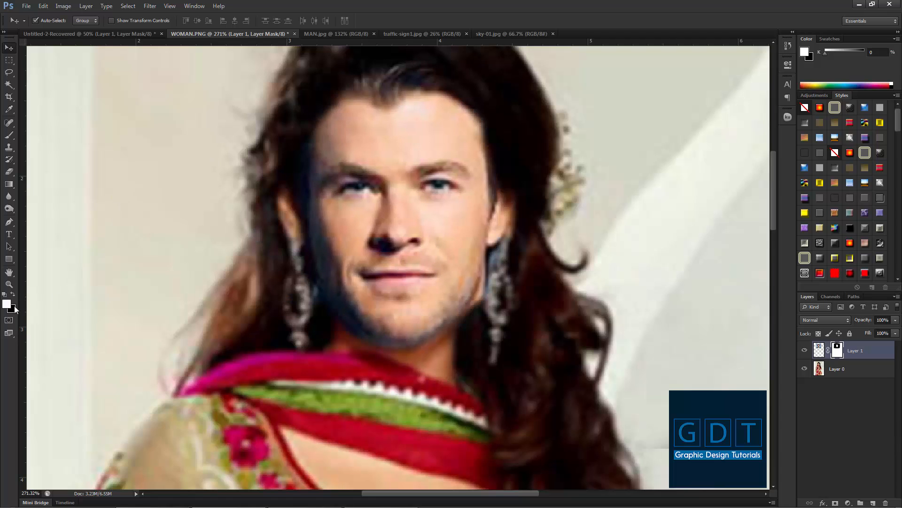
Paint black on the Layer 1 mask to uncover the woman's earring beside the jaw and clean the area below the chin
left_click(9, 284)
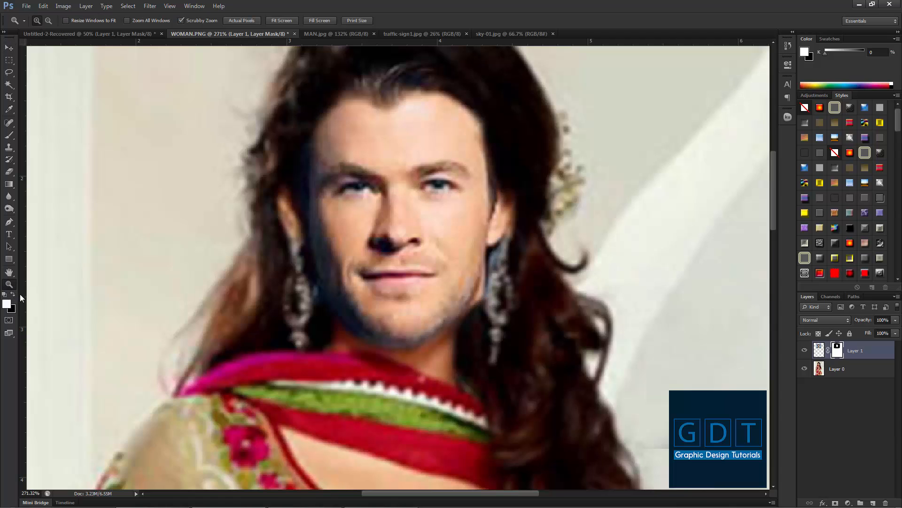
left_click(14, 294)
left_click(9, 47)
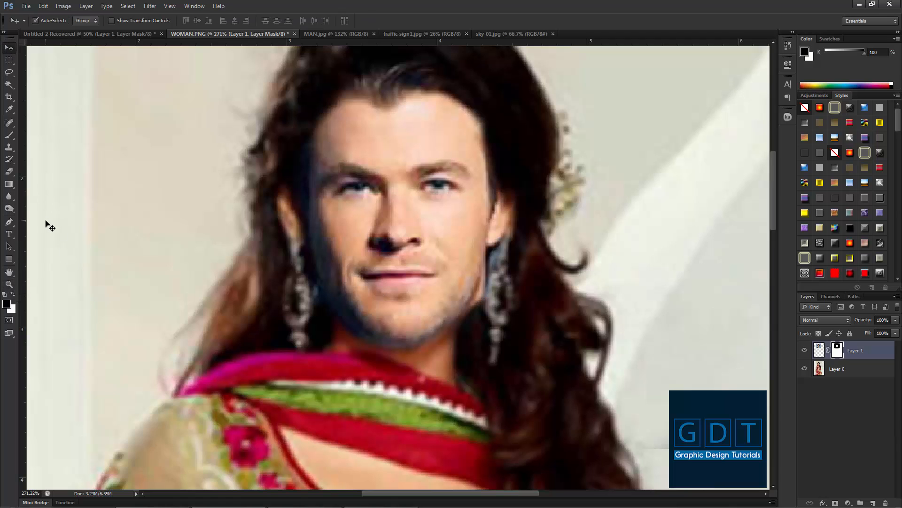
key("b")
mouse_move(506, 267)
left_mouse_down()
mouse_move(502, 255)
mouse_move(498, 283)
left_mouse_up()
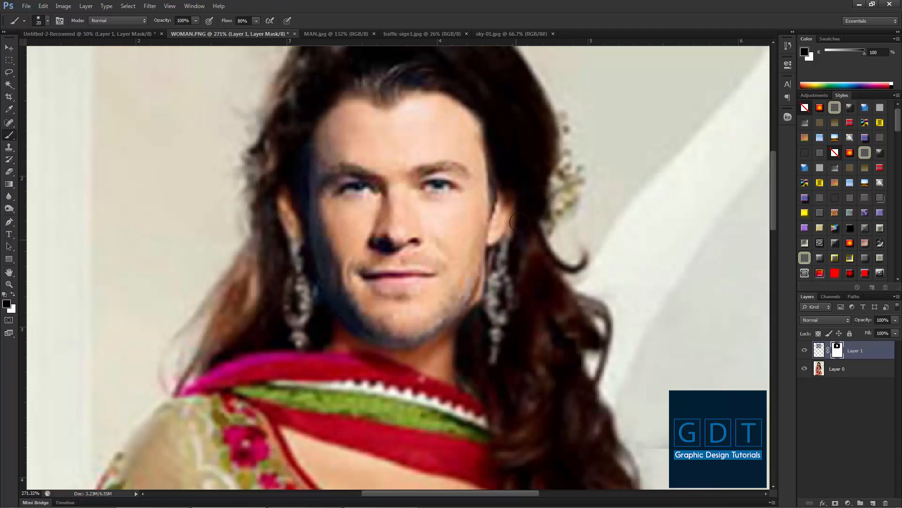
left_click_drag(507, 294, 494, 300)
left_click_drag(456, 341, 407, 361)
Review the blended face on the whole figure and again up close
left_click_drag(507, 378, 399, 176)
left_click_drag(435, 353, 444, 323)
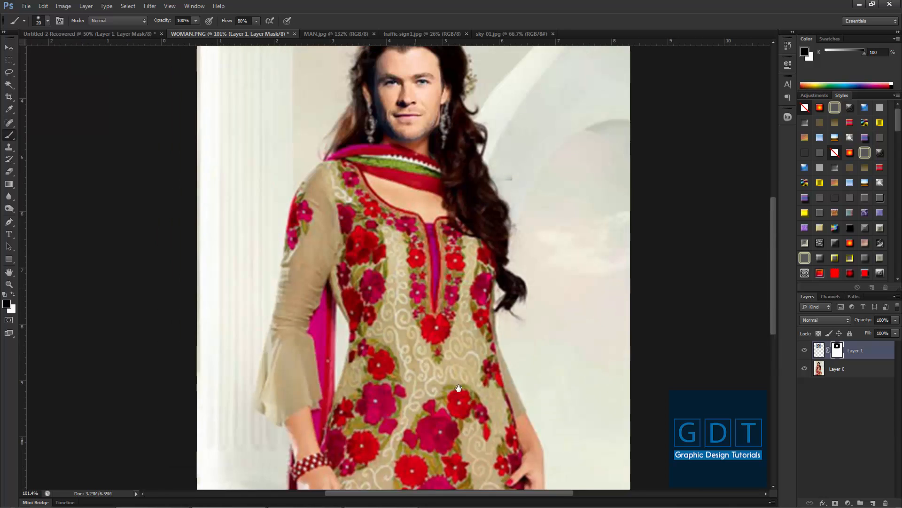
left_click_drag(444, 216, 459, 283)
left_click_drag(436, 150, 443, 312)
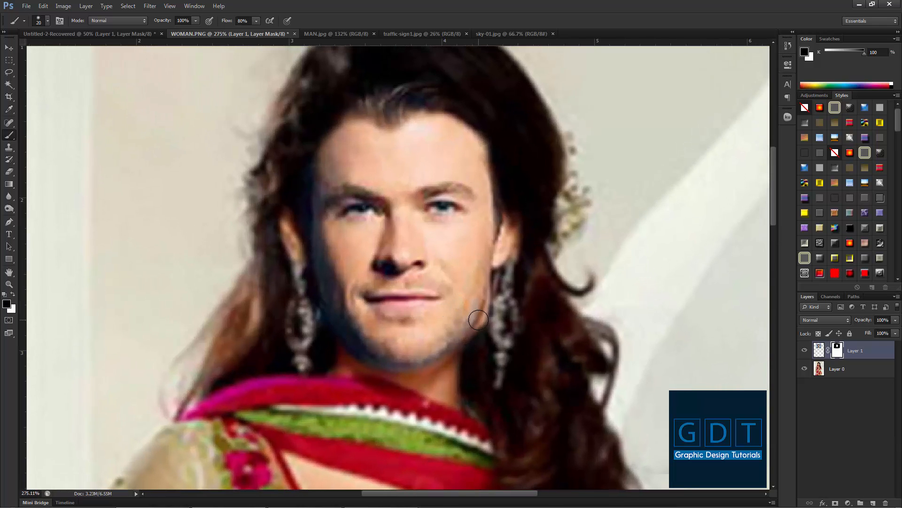
mouse_move(494, 340)
left_mouse_down()
mouse_move(475, 334)
mouse_move(488, 333)
left_mouse_up()
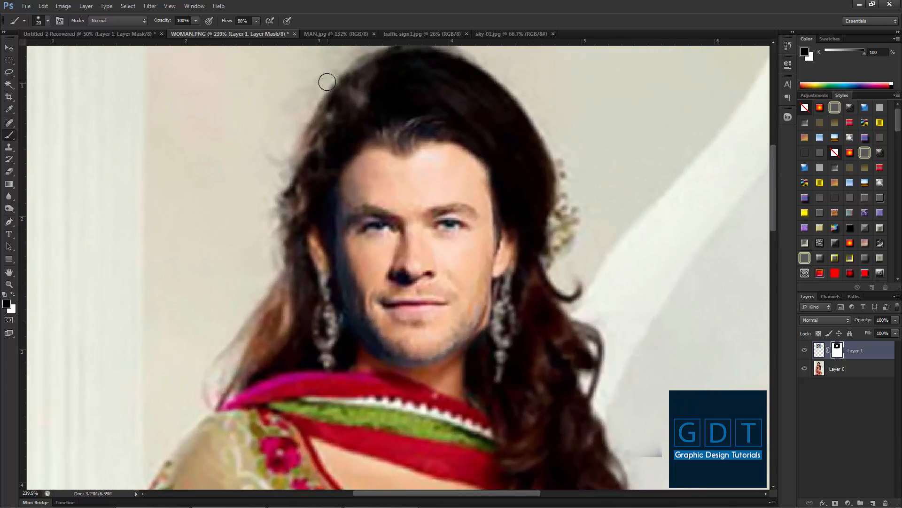
Switch to the sky-01.jpg document, select the entire sky image and copy it
left_click(356, 33)
left_click(405, 33)
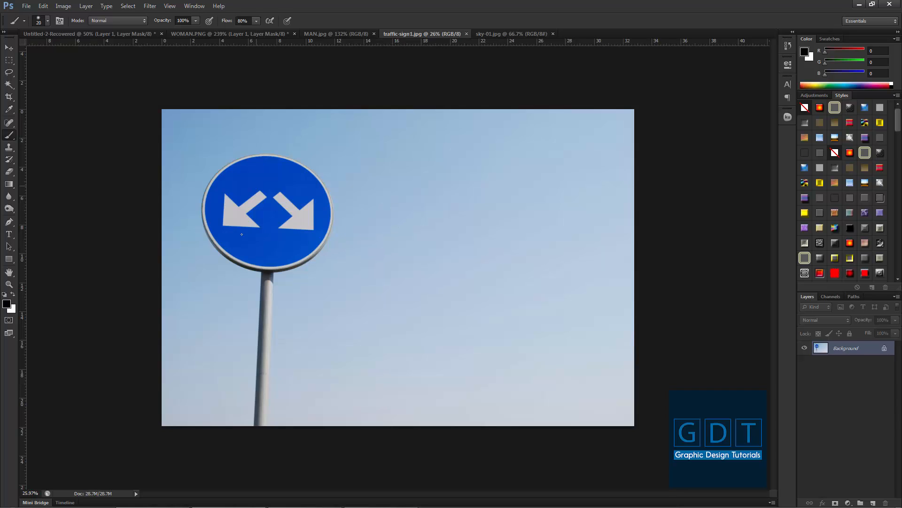
left_click(503, 34)
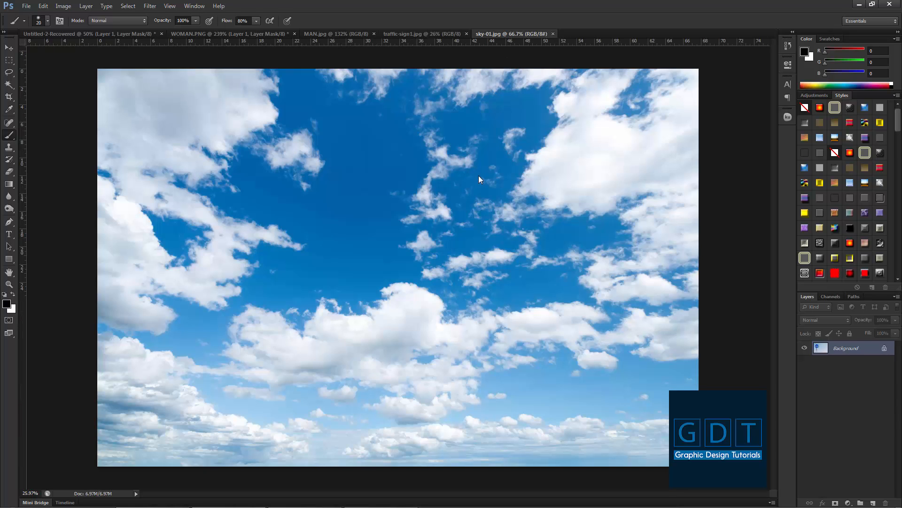
left_click(9, 48)
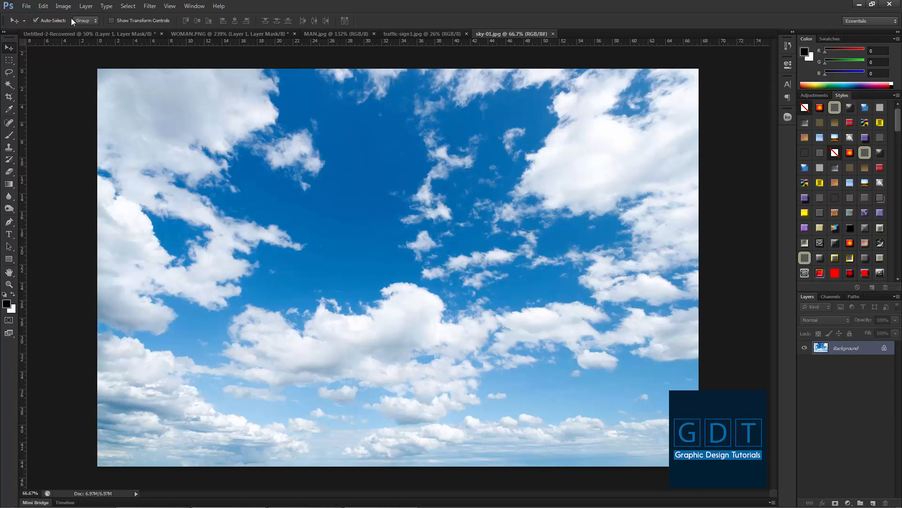
left_click(128, 6)
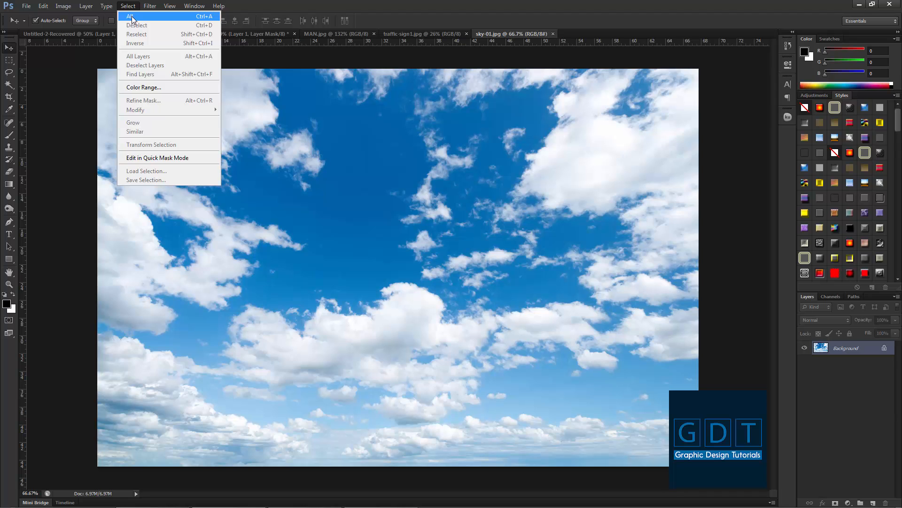
left_click(190, 15)
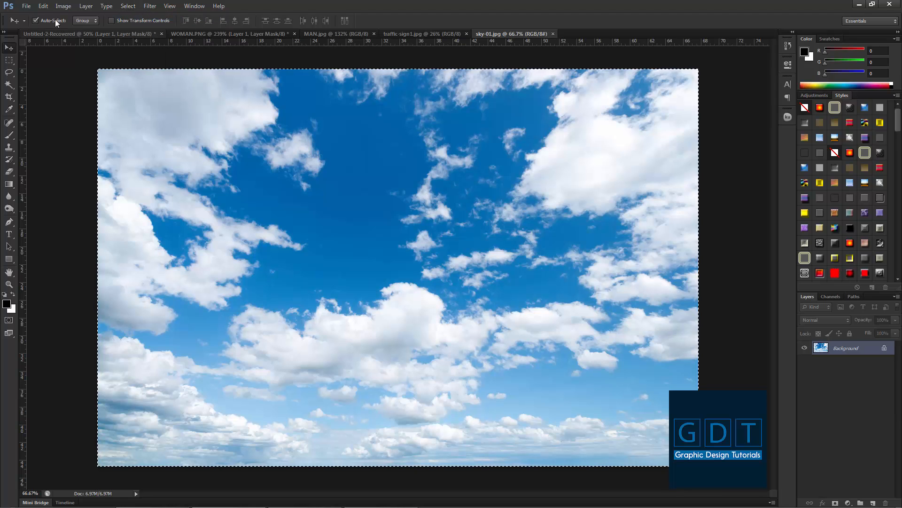
left_click(44, 8)
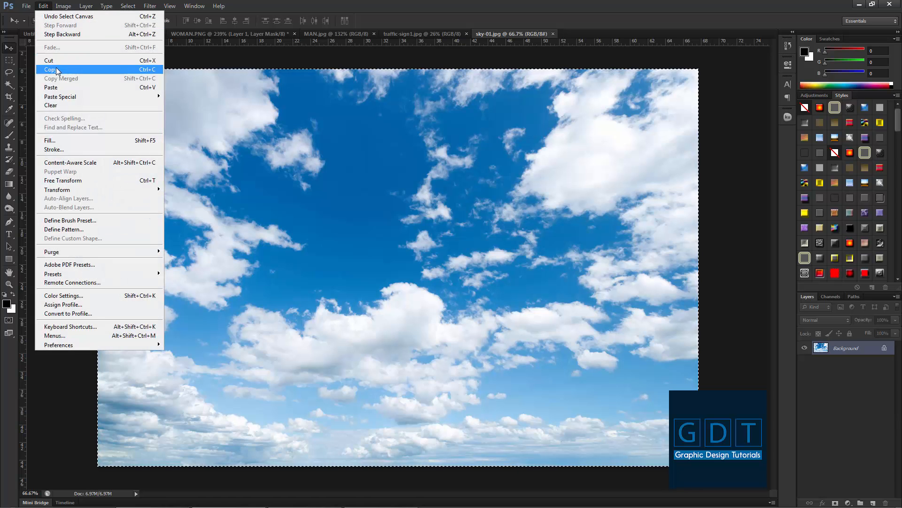
left_click(56, 71)
Paste the sky image into traffic-sign1.jpg and move it beside the sign
left_click(425, 34)
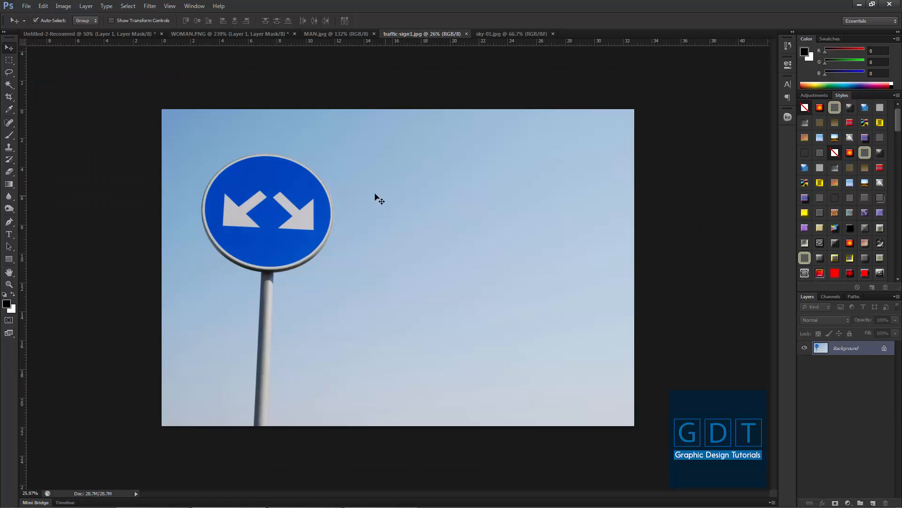
left_click(44, 6)
left_click(65, 87)
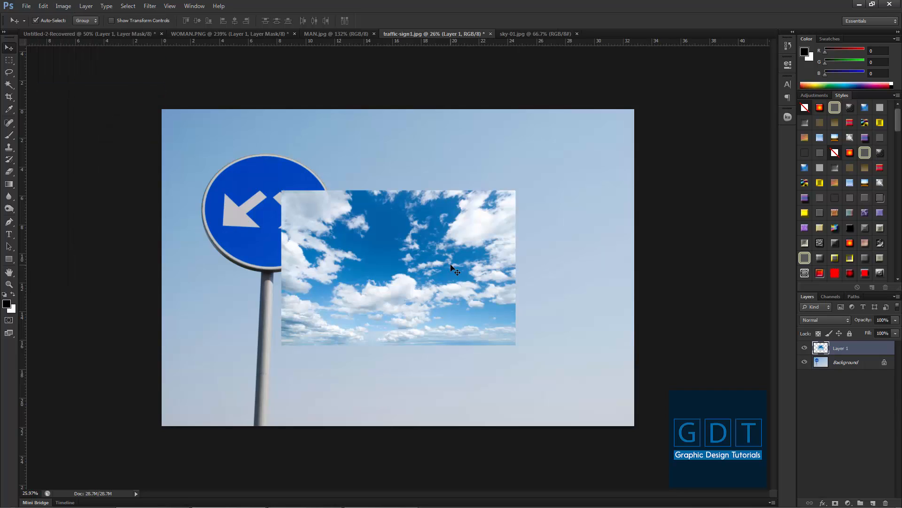
left_click_drag(381, 286, 457, 270)
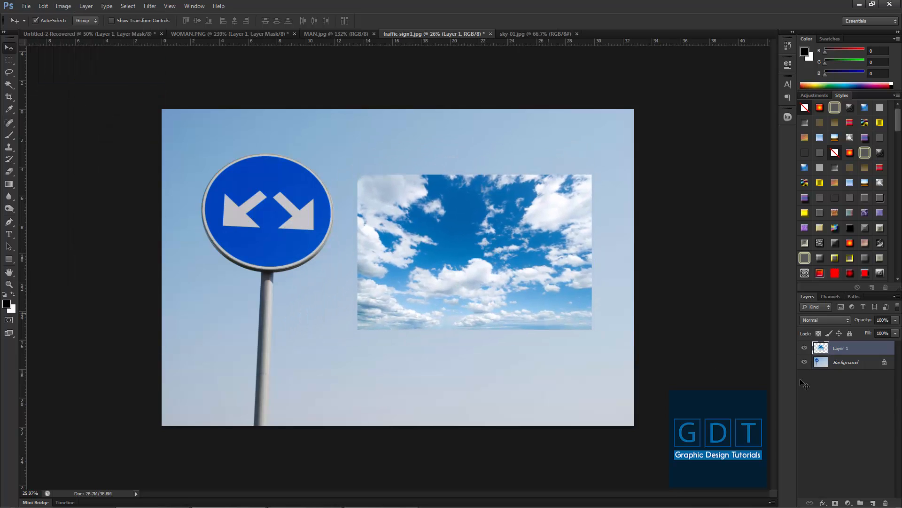
Hide the cloudy sky layer and select all of the plain sky around the sign on the Background layer with the Magic Wand at tolerance 32
left_click(804, 349)
left_click(302, 256)
key("w")
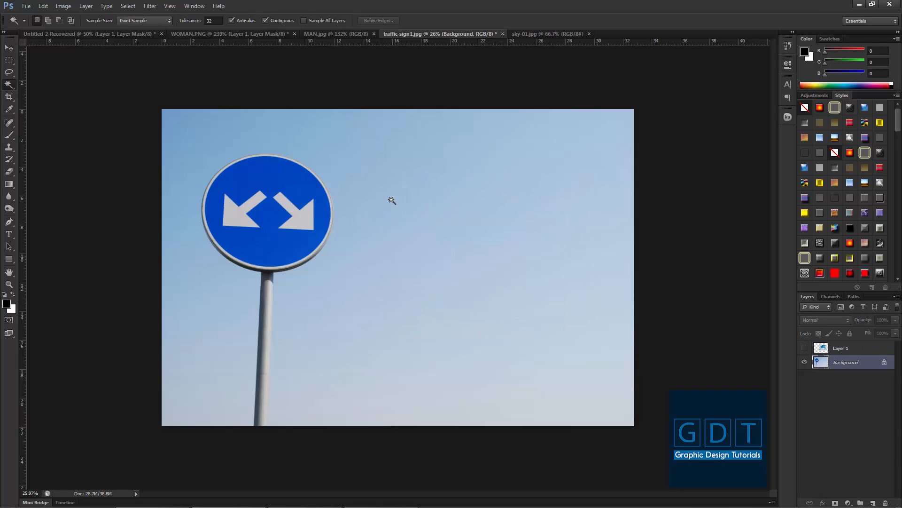
left_click(410, 192)
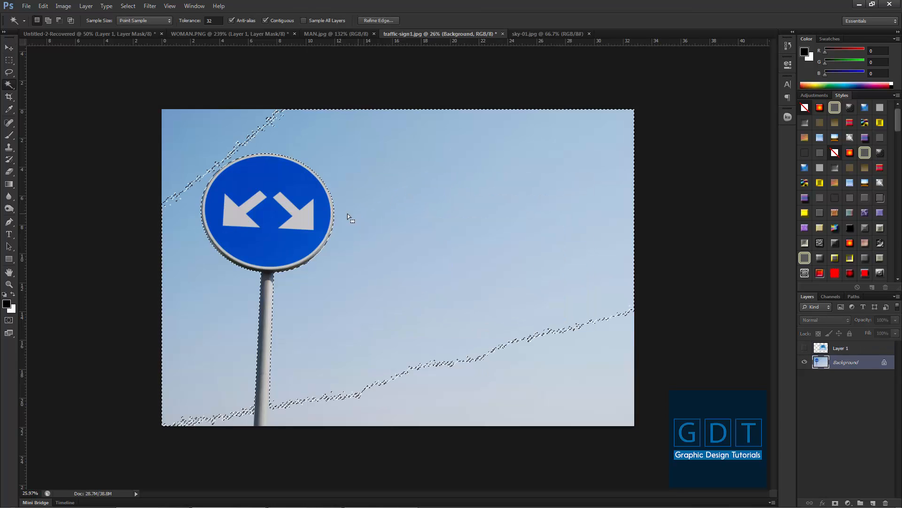
left_click(473, 366, "shift")
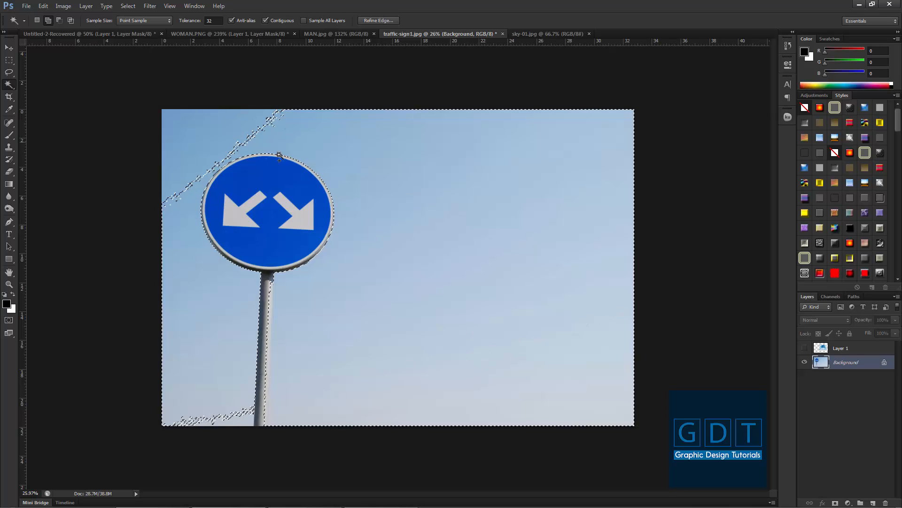
left_click(254, 136, "shift")
left_click(238, 414, "shift")
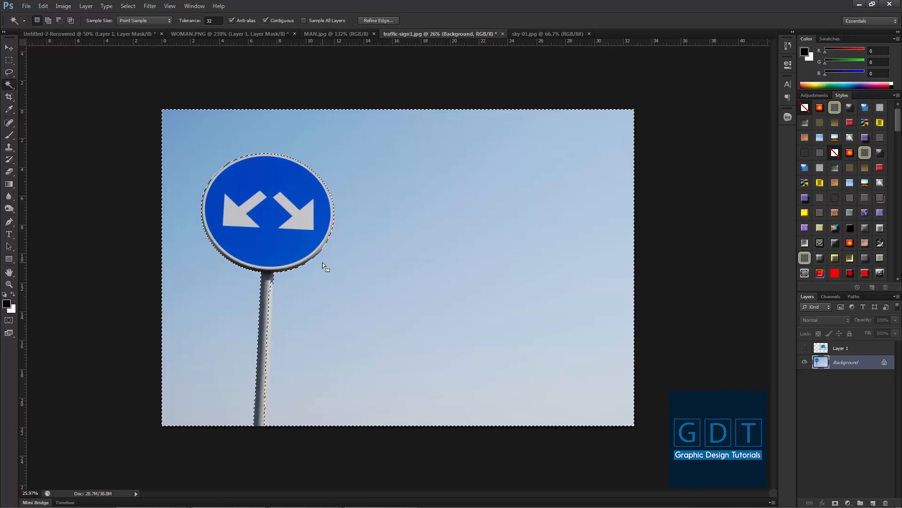
Try layer masks made from the sky selection that hide first the plain sky and then the sign, undoing each
key("ctrl+shift+i")
left_click(835, 503)
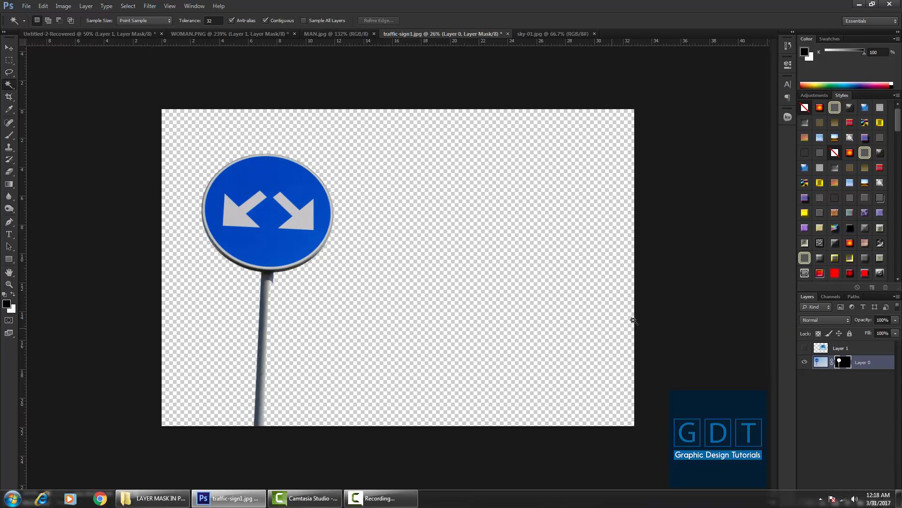
key("ctrl+z")
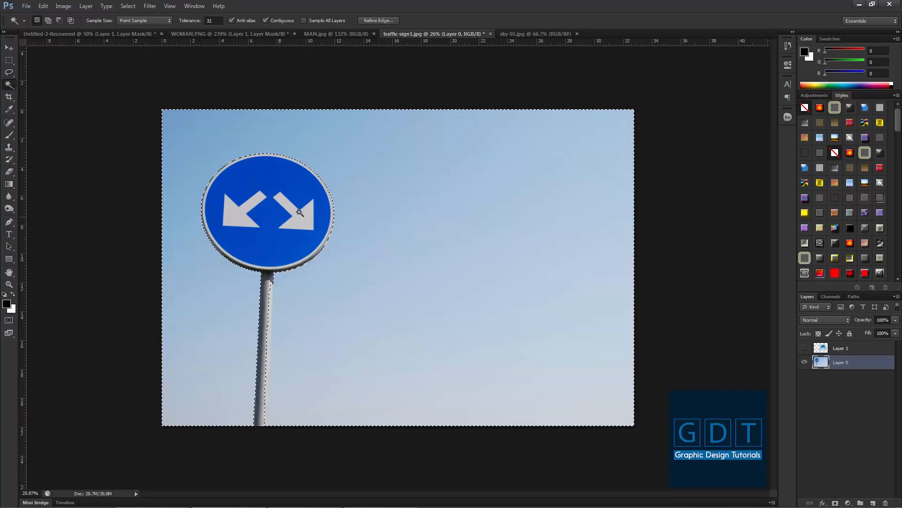
left_click(836, 504)
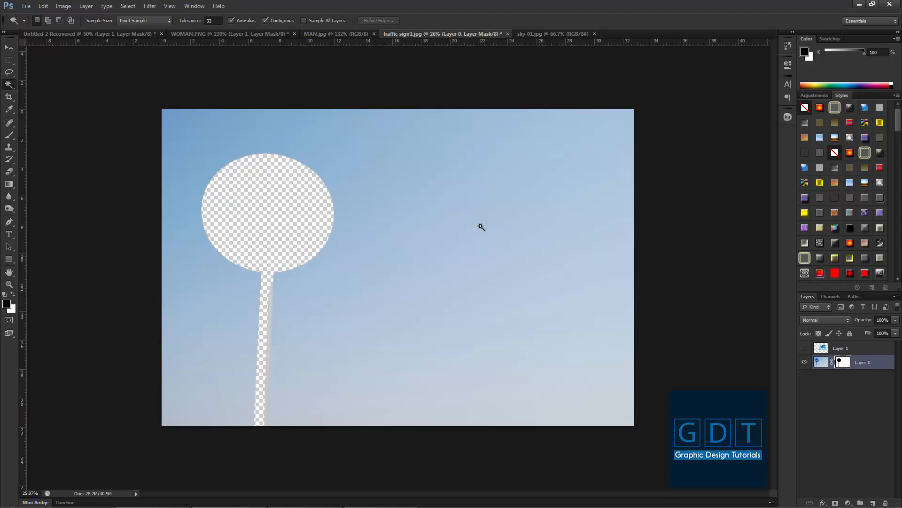
key("ctrl+z")
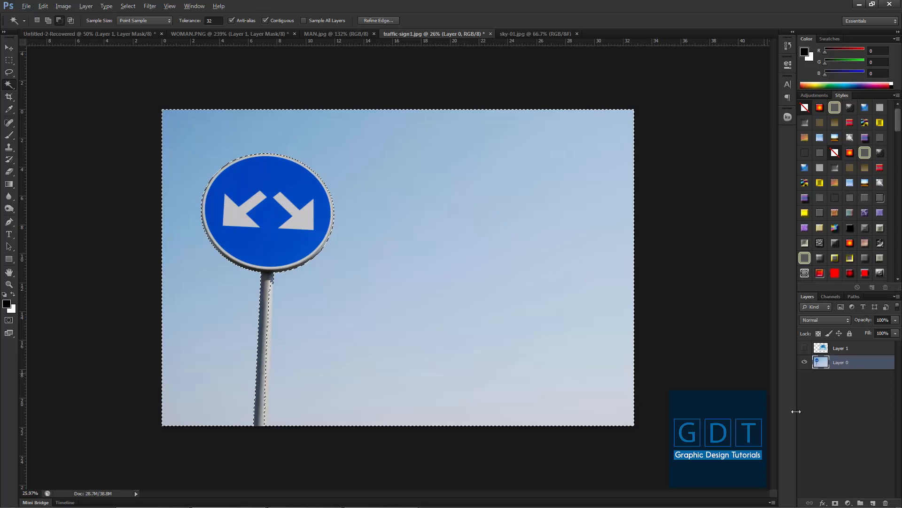
Add a layer mask to Layer 0 that hides the selected plain sky, and show the cloudy sky layer again
left_click(836, 503)
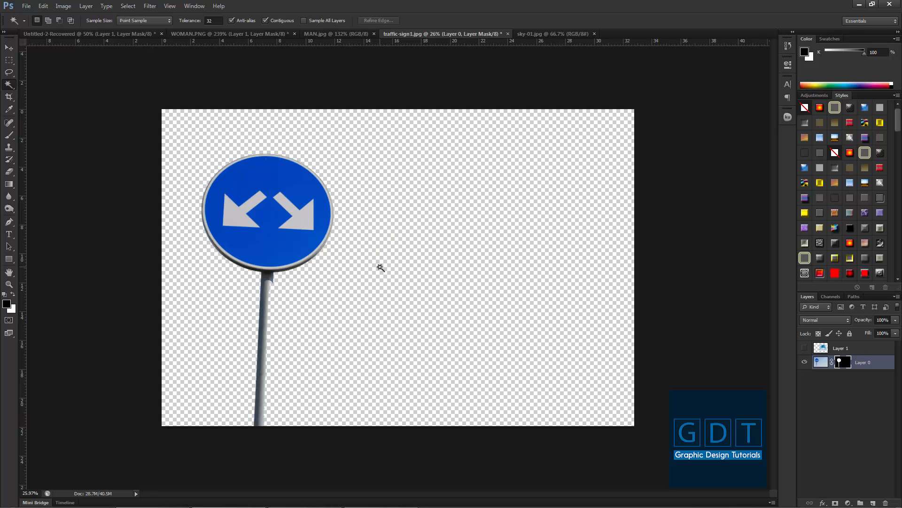
left_click(802, 348)
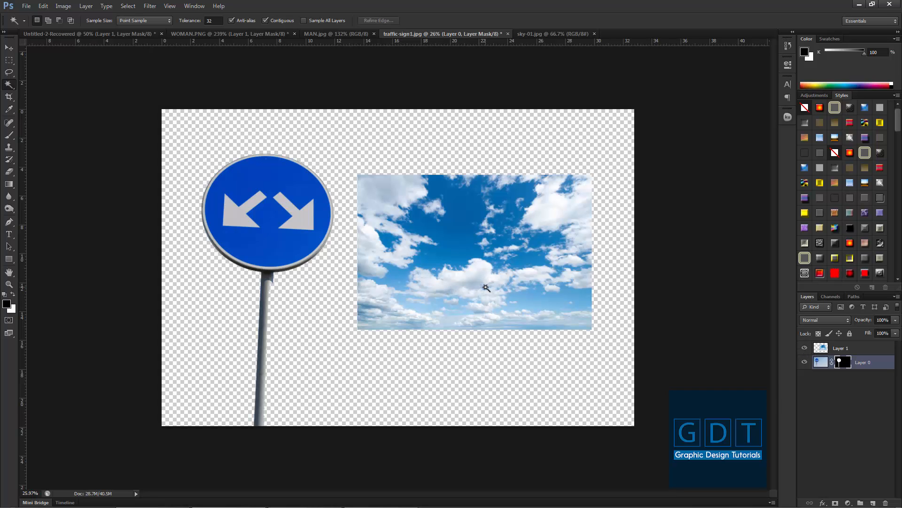
Move and enlarge the cloudy sky so it fills the whole canvas, and place its layer below the masked sign layer
left_click(9, 48)
left_click_drag(509, 281, 450, 280)
key("ctrl+t")
left_click_drag(532, 328, 513, 357)
left_click_drag(630, 418, 632, 426)
key("Return")
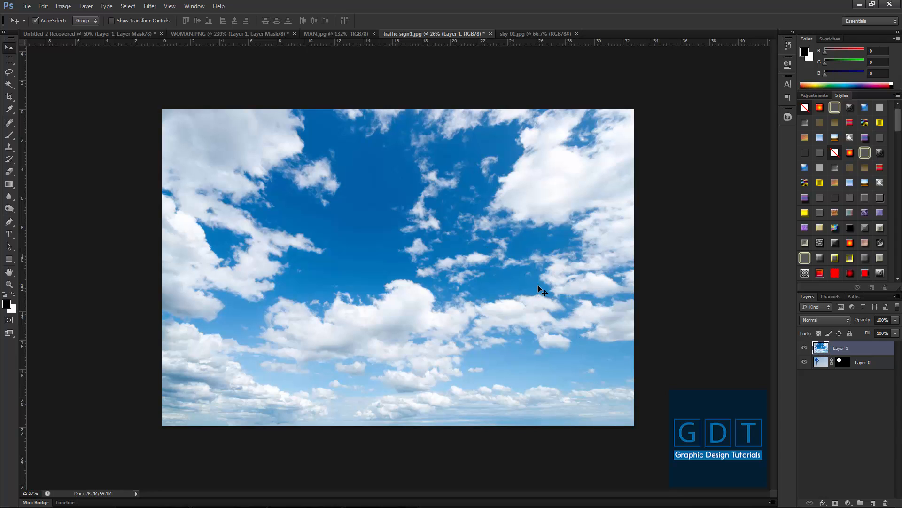
left_click_drag(849, 349, 830, 367)
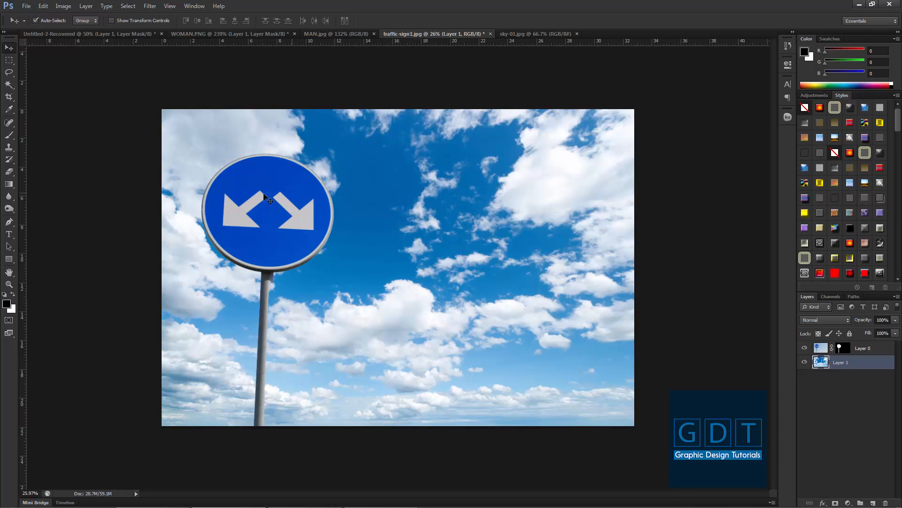
Paint white on the Layer 0 mask along the right side of the pole to restore its missing edge
left_click_drag(253, 299, 268, 312)
left_click_drag(160, 344, 268, 226)
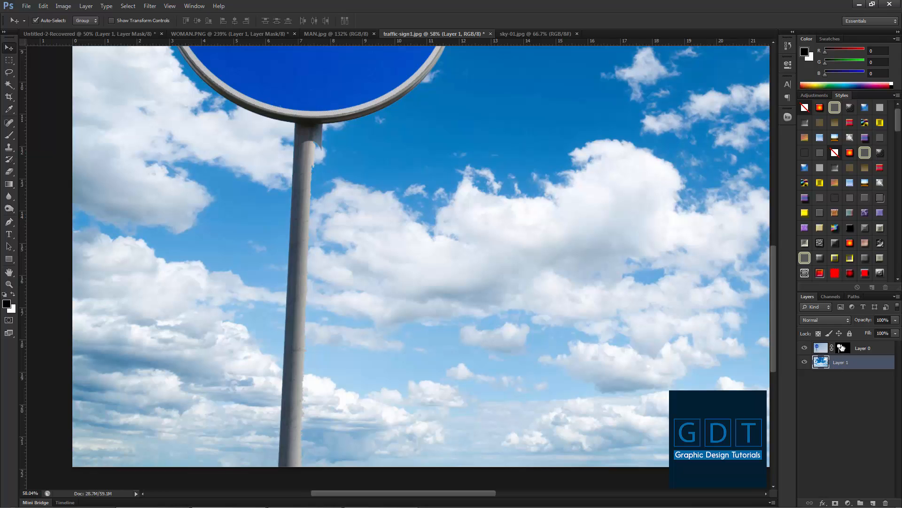
left_click(842, 348)
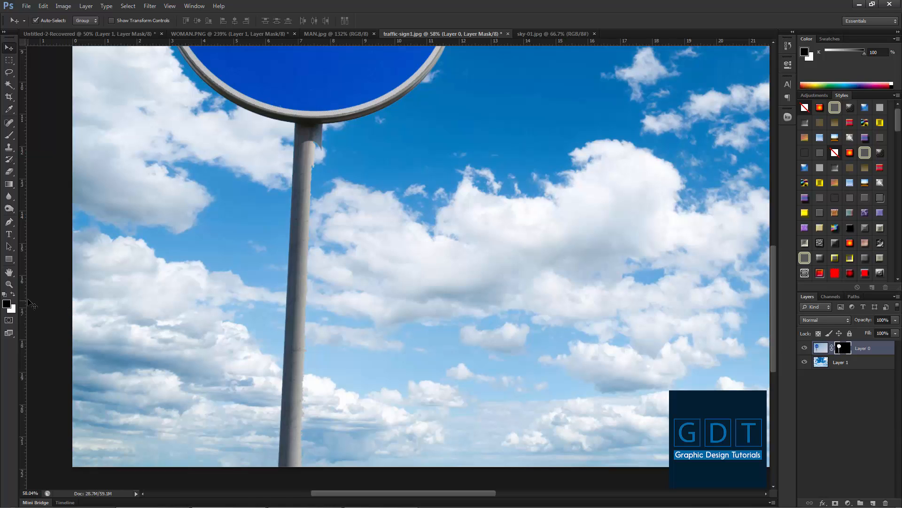
left_click(11, 295)
left_click(9, 135)
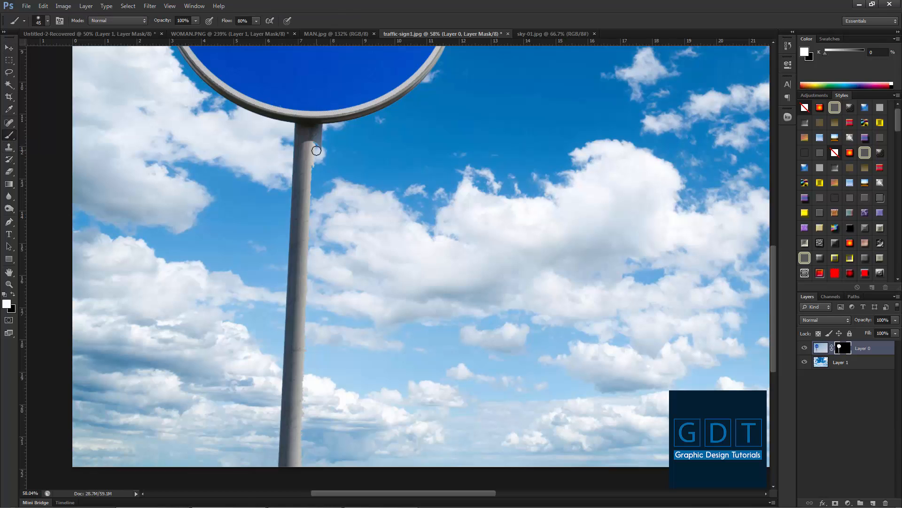
left_click_drag(316, 146, 303, 443)
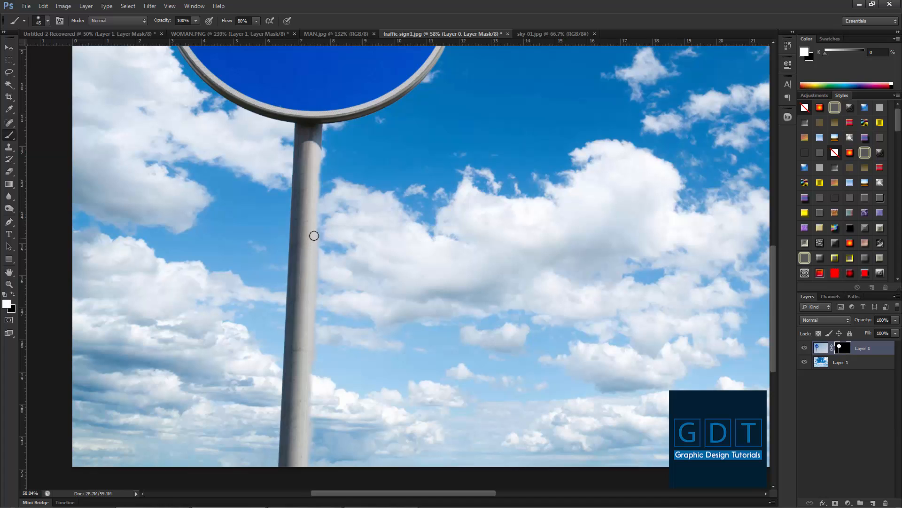
left_click_drag(319, 187, 317, 150)
left_click_drag(346, 394, 298, 358)
left_click_drag(334, 381, 310, 370)
Toggle the sign layer's visibility to compare, and hide the cloudy sky layer to inspect the pole against transparency
left_click_drag(209, 377, 275, 274)
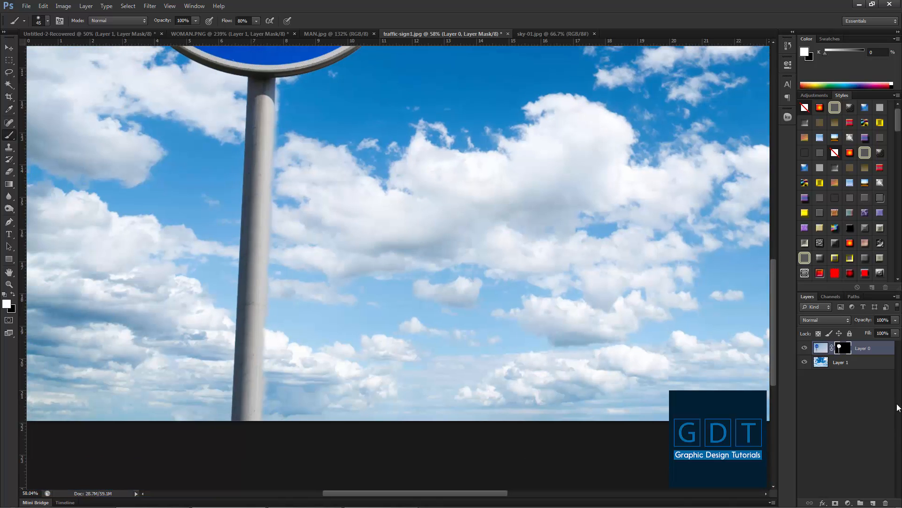
left_click(805, 348)
left_click(805, 349)
left_click(806, 362)
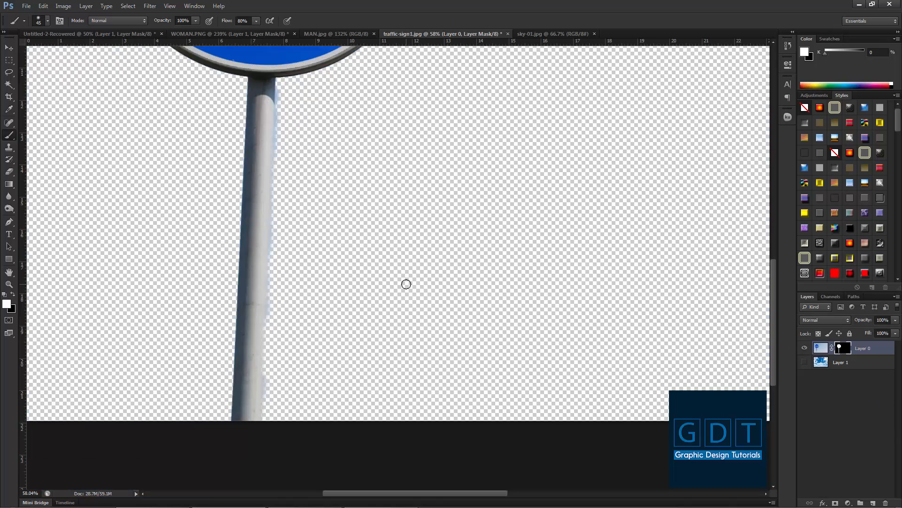
Paint black on the Layer 0 mask with a size 25 brush to trim the leftover sky along the pole's upper right edge
left_click(14, 295)
scroll(282, 123, "up", 3)
left_click_drag(282, 76, 276, 190)
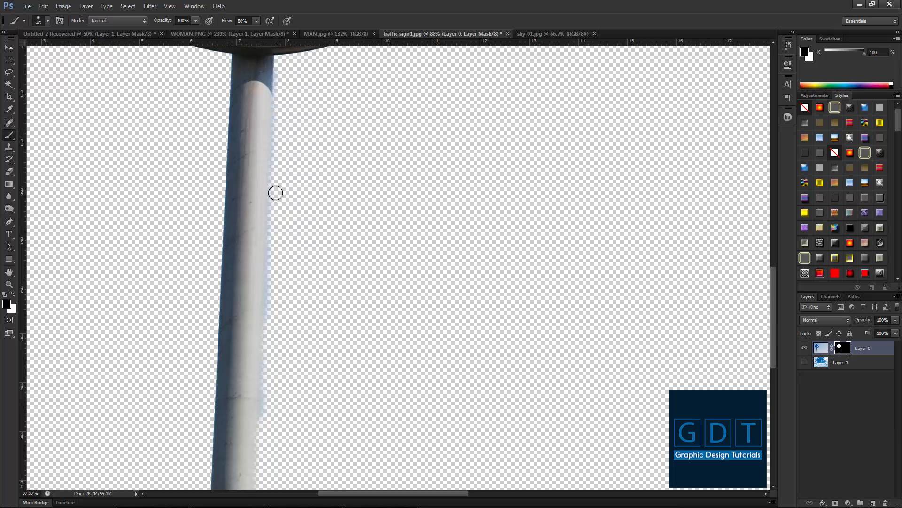
key("ctrl+z")
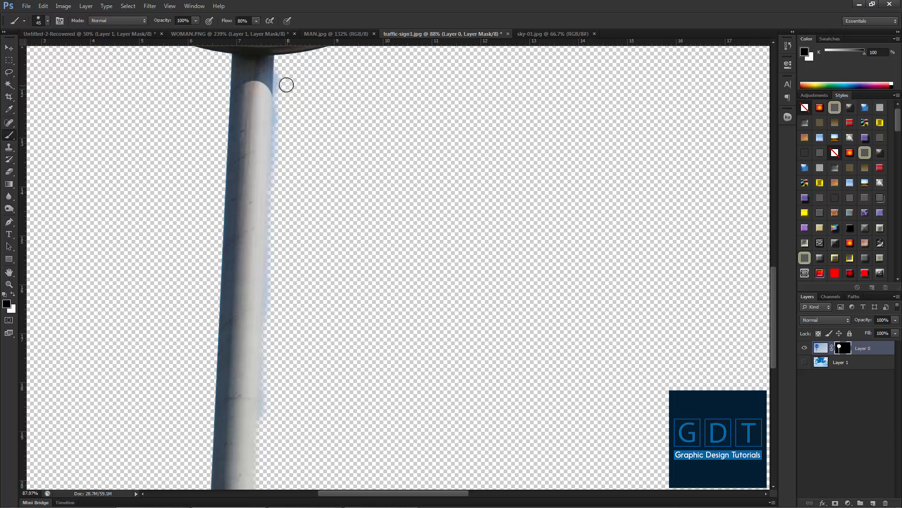
key("bracketleft")
key("bracketleft")
key("bracketleft")
left_click_drag(279, 76, 273, 187)
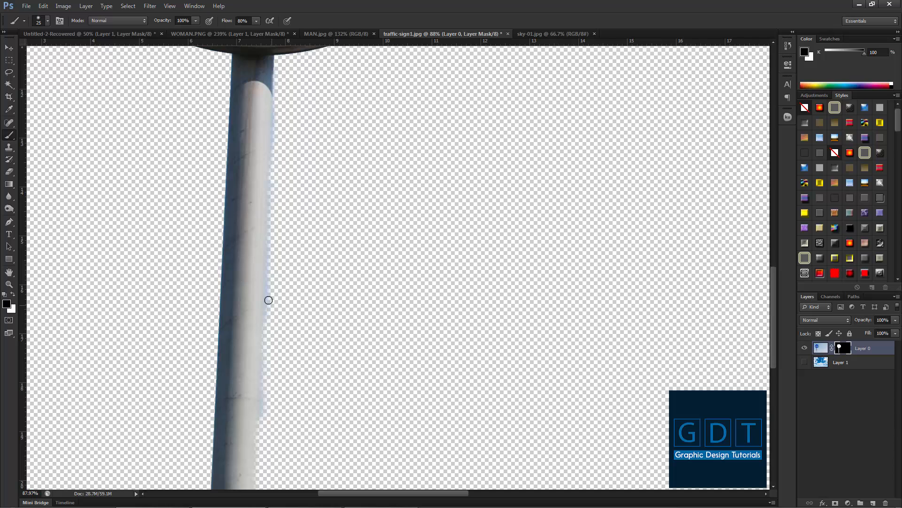
scroll(262, 278, "up", 3)
left_click_drag(283, 193, 276, 293)
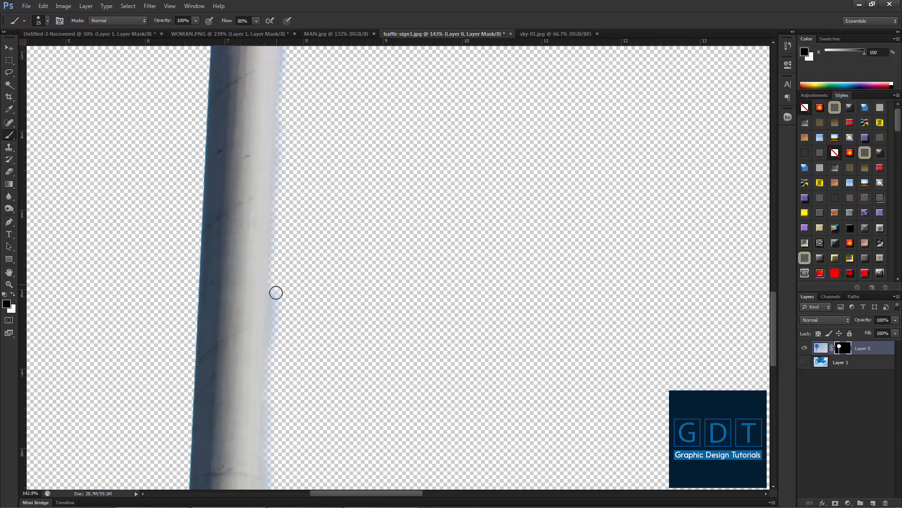
key("ctrl+z")
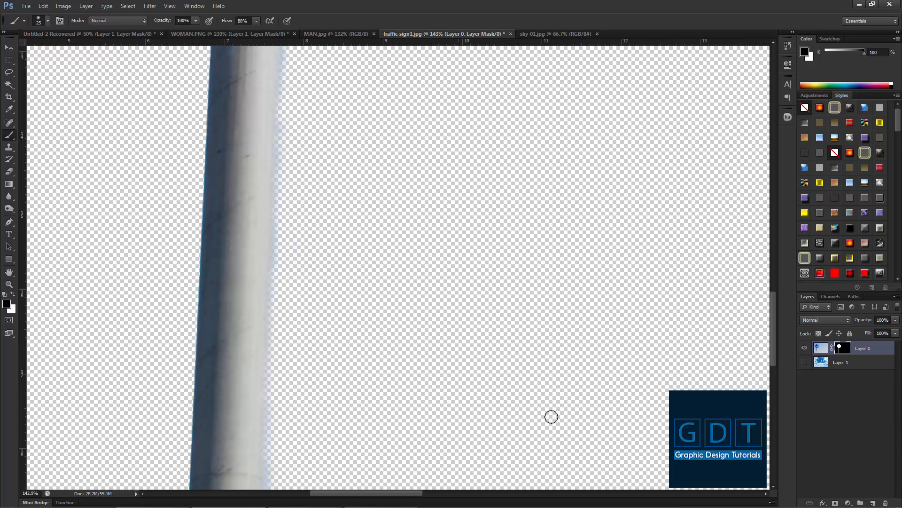
Show the cloudy sky layer again and review the sign composite up close and as a whole
left_click(804, 362)
scroll(340, 334, "down", 8)
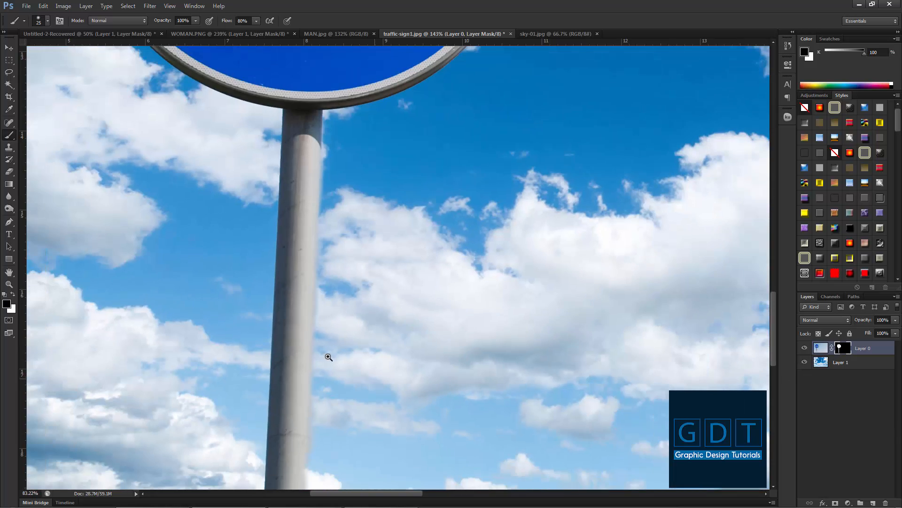
scroll(340, 334, "up", 5)
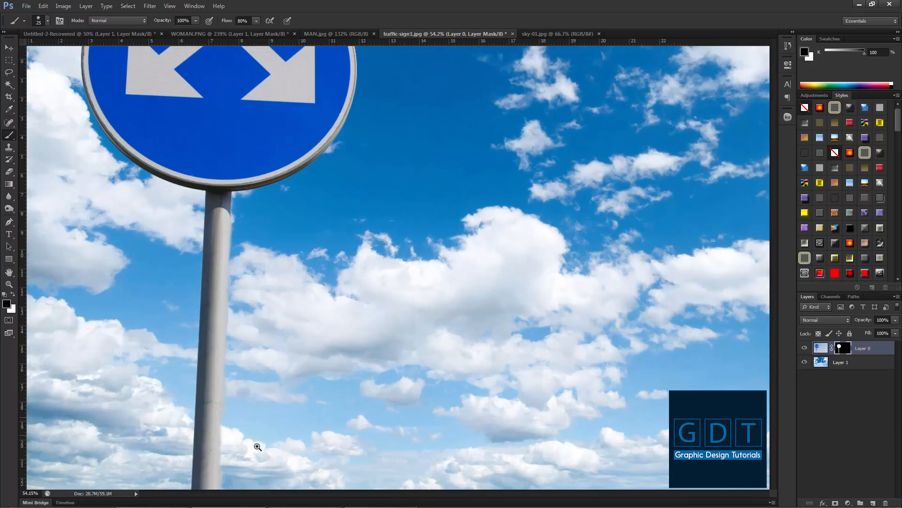
scroll(318, 366, "down", 3)
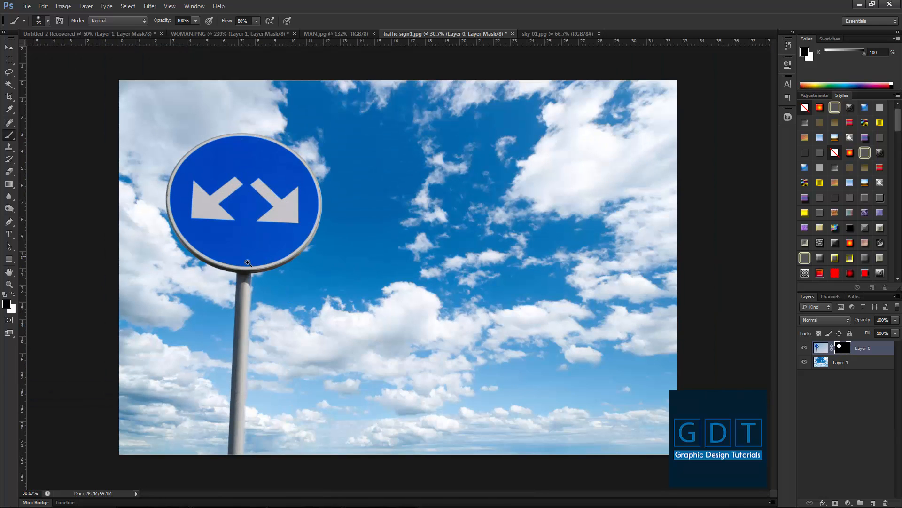
scroll(248, 263, "up", 2)
scroll(333, 268, "down", 3)
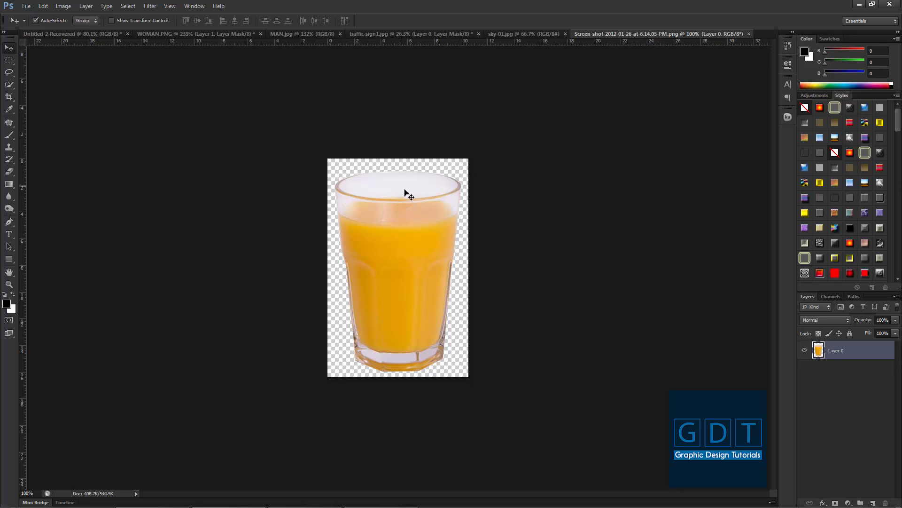
Select the entire orange juice glass image and copy it
mouse_move(407, 245)
left_mouse_down()
mouse_move(417, 231)
mouse_move(409, 246)
left_mouse_up()
key("ctrl+a")
left_click(41, 7)
left_click(64, 69)
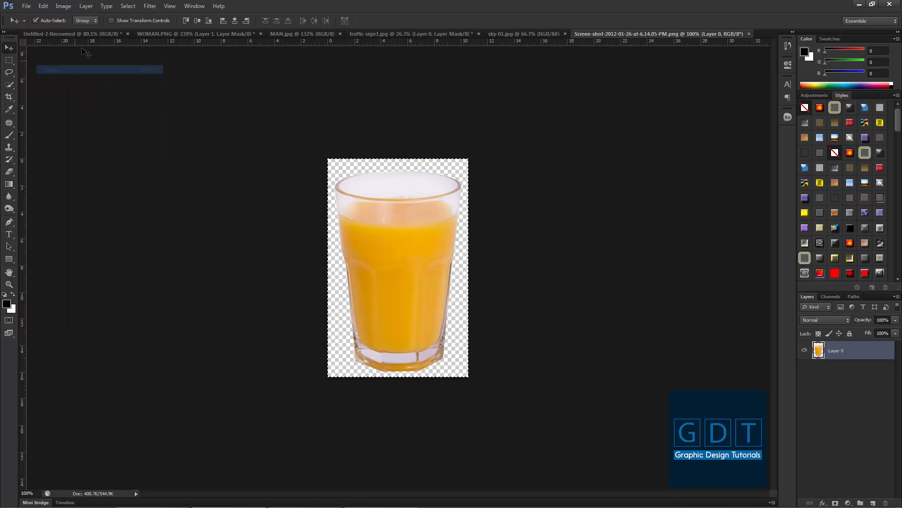
Switch to the Untitled-2-Recovered document, paste the juice glass and move it slightly above the canvas centre
left_click(71, 33)
left_click_drag(544, 326, 523, 310)
left_click_drag(546, 334, 522, 319)
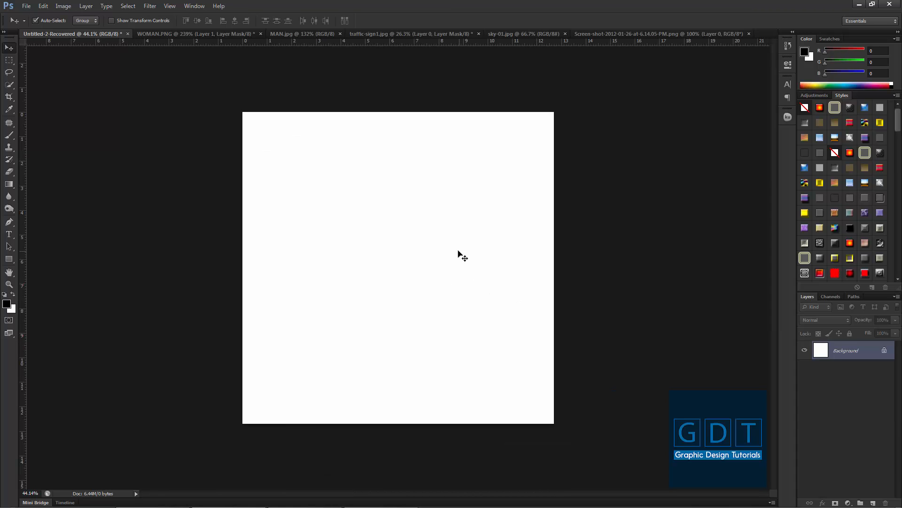
key("ctrl+v")
left_click_drag(413, 269, 411, 233)
Enlarge the juice glass proportionally to about 145% and move it up near the canvas's upper edge
key("ctrl+t")
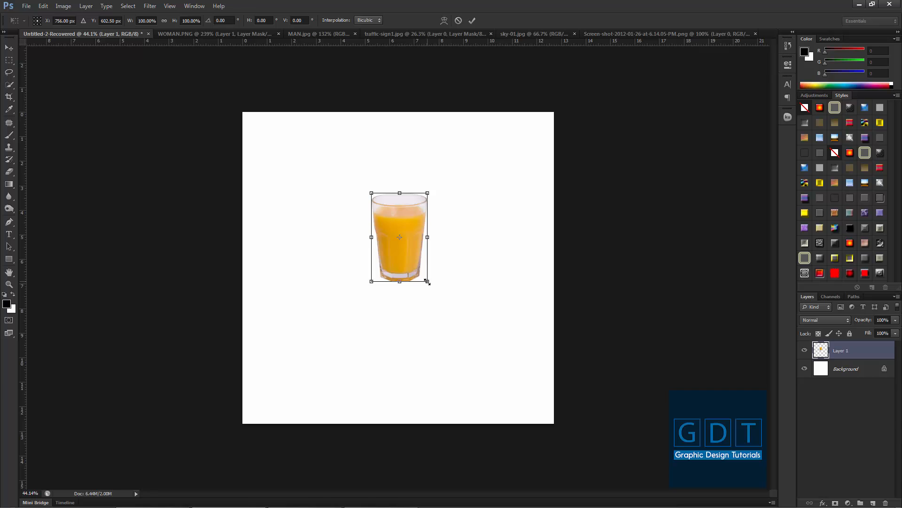
left_click_drag(428, 281, 432, 302)
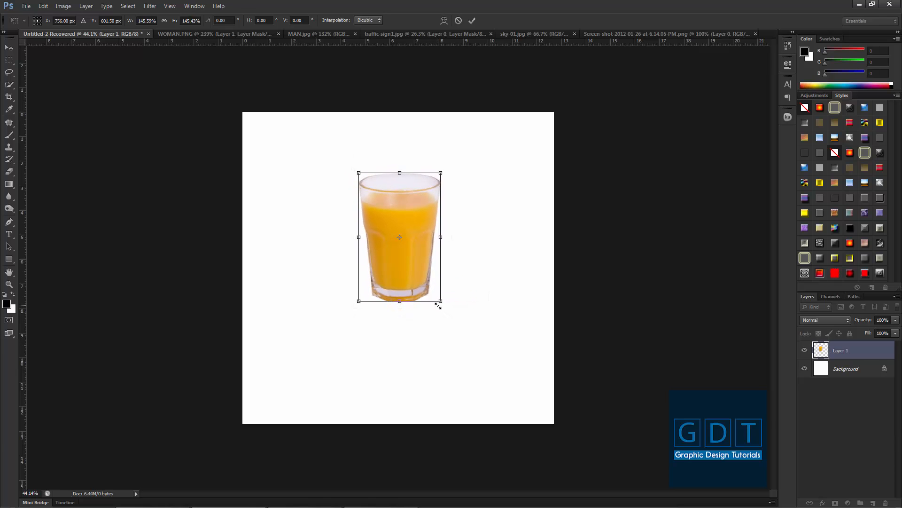
key("Return")
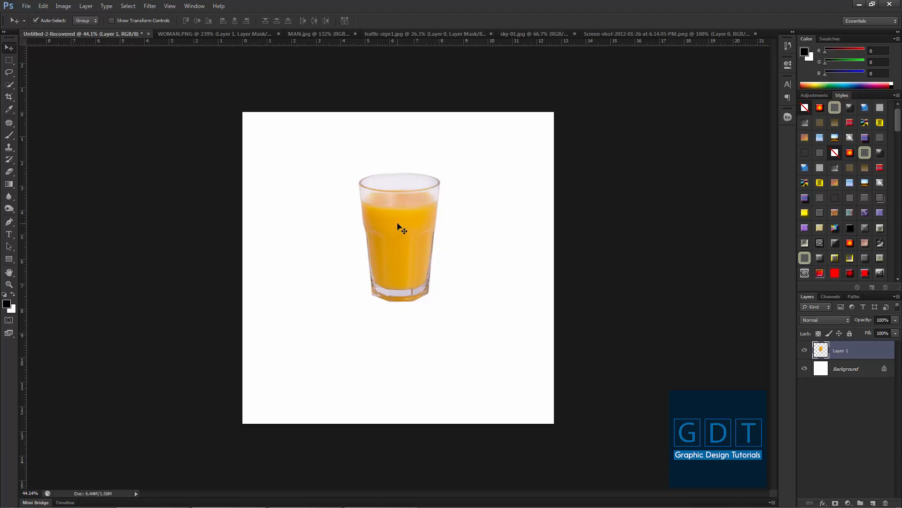
left_click_drag(400, 232, 400, 191)
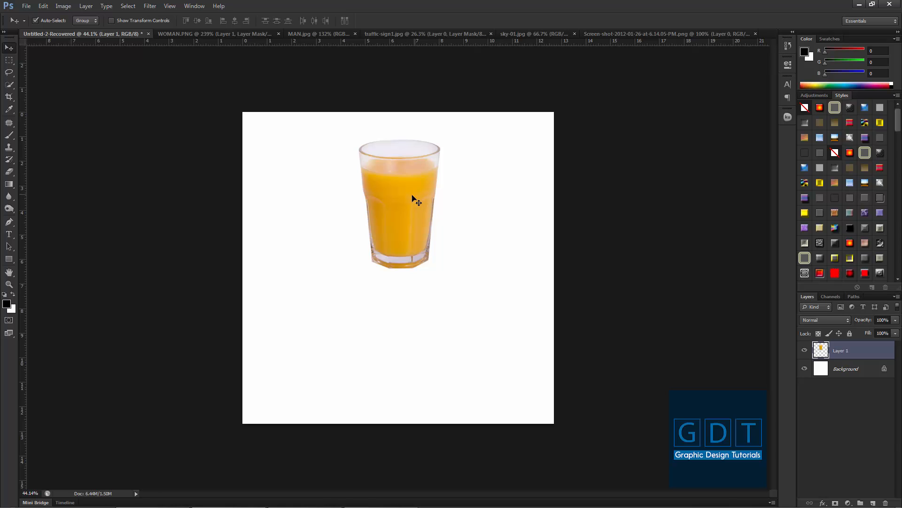
Duplicate the juice glass layer as Layer 1 copy and move the copy straight down below the original glass
right_click(841, 353)
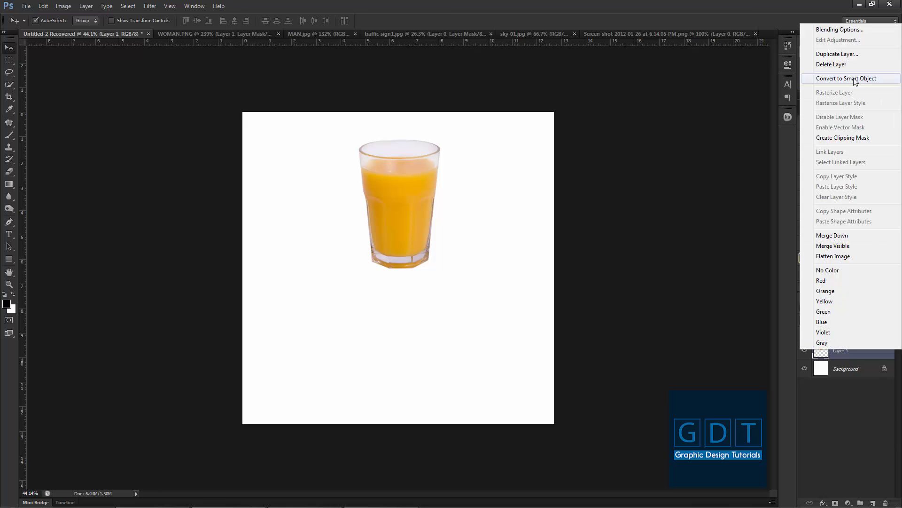
left_click(839, 55)
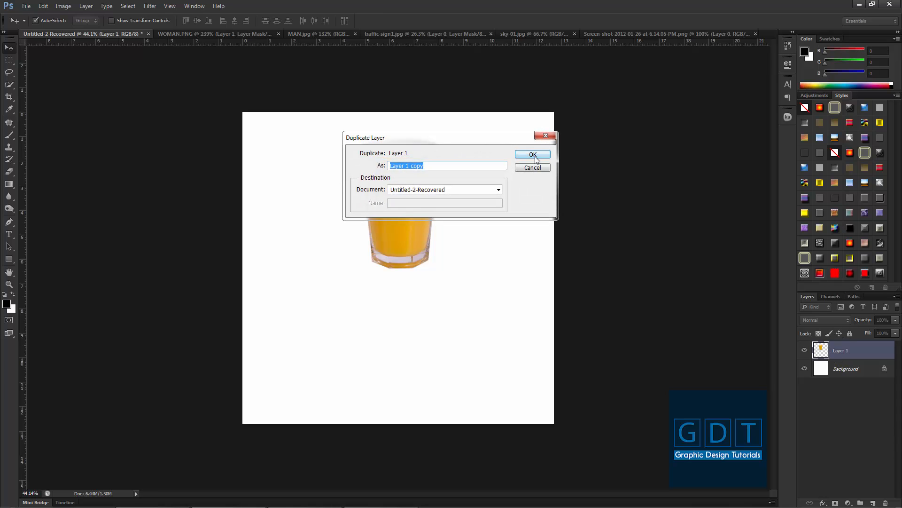
left_click(535, 157)
left_click_drag(407, 186, 415, 316)
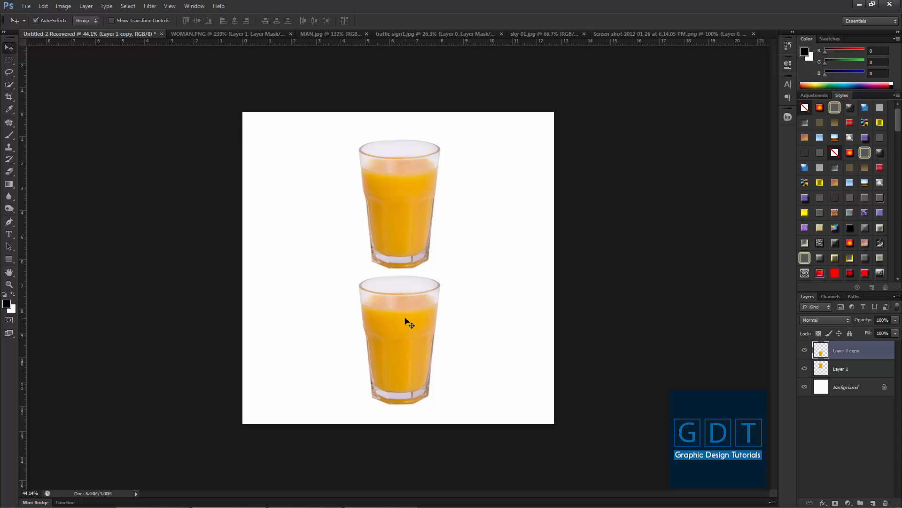
Flip the lower juice glass copy vertically and apply the transformation
key("ctrl+t")
right_click(406, 320)
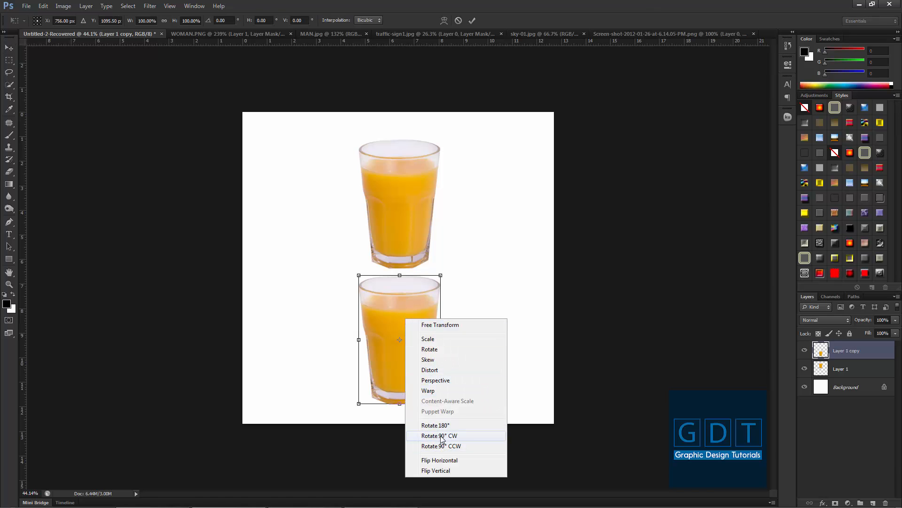
left_click(443, 470)
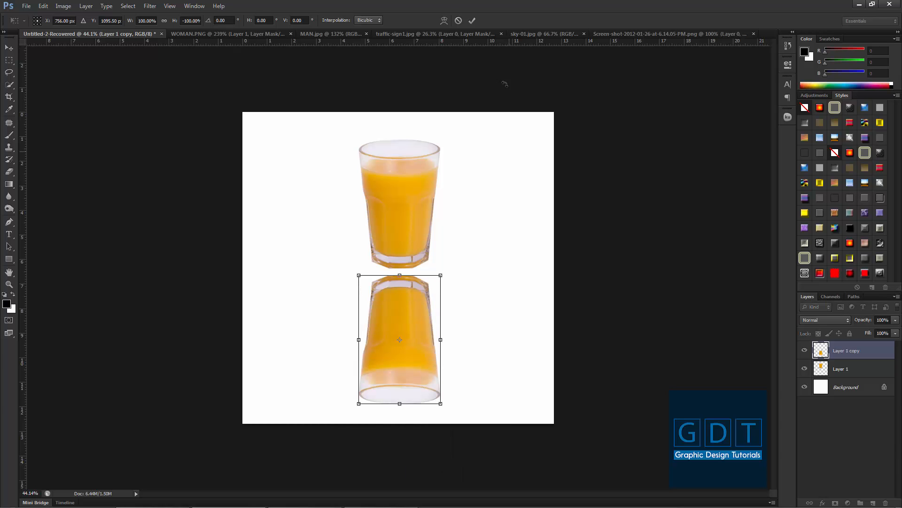
left_click(472, 21)
Move the flipped glass up against the original's base and place its layer beneath Layer 1, so it sits like a reflection
left_click_drag(410, 326, 409, 301)
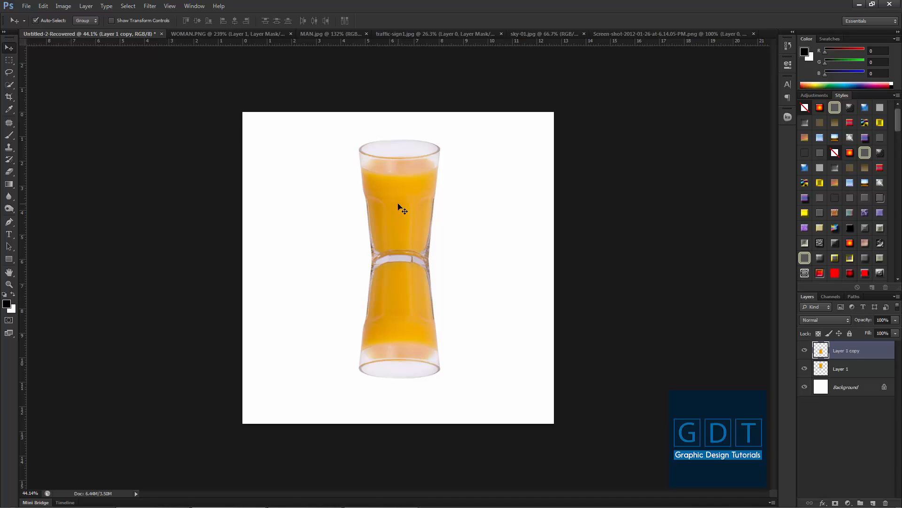
left_click_drag(846, 353, 841, 376)
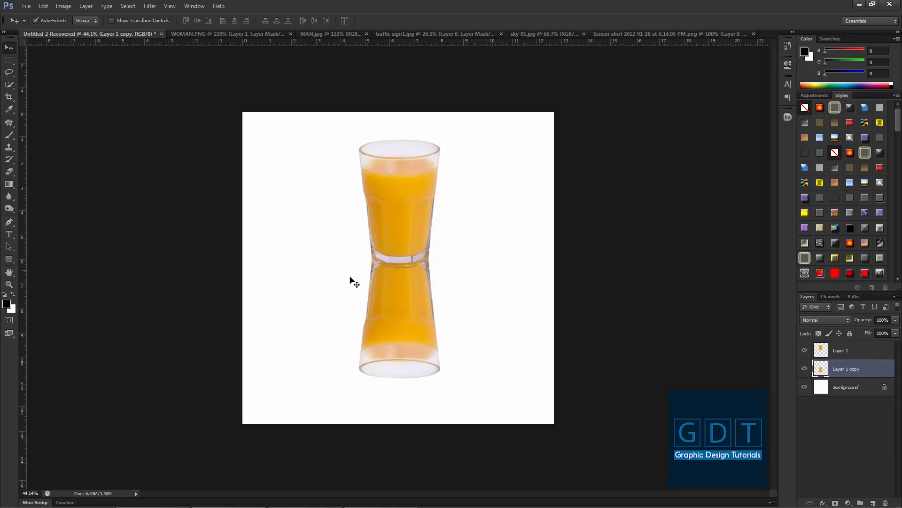
left_click_drag(425, 296, 413, 280)
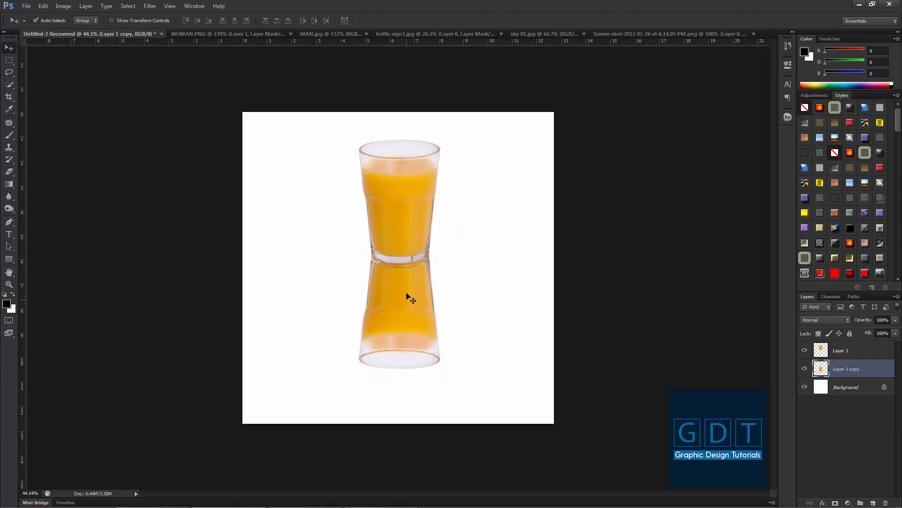
left_click_drag(407, 292, 409, 293)
left_click_drag(404, 329, 399, 298)
Add a layer mask to Layer 1 copy and set up the Gradient tool with the black-to-transparent linear preset
left_click(836, 503)
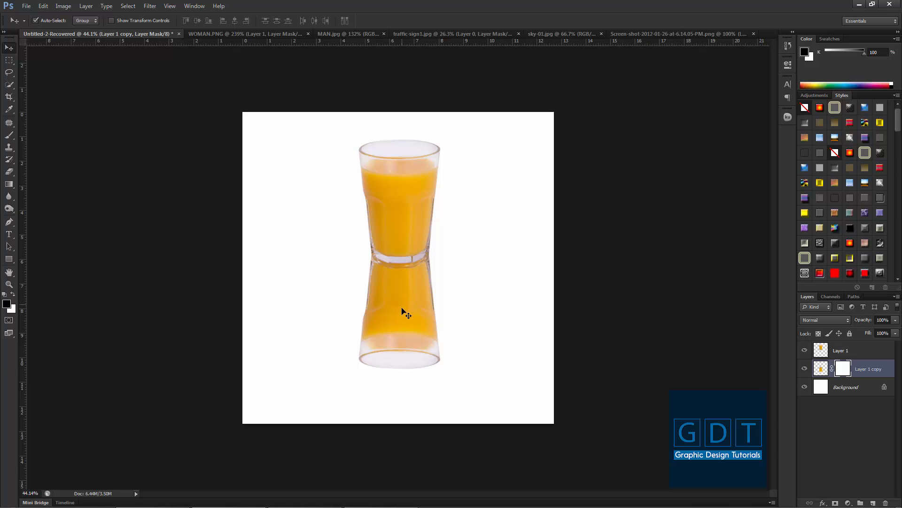
left_click(8, 185)
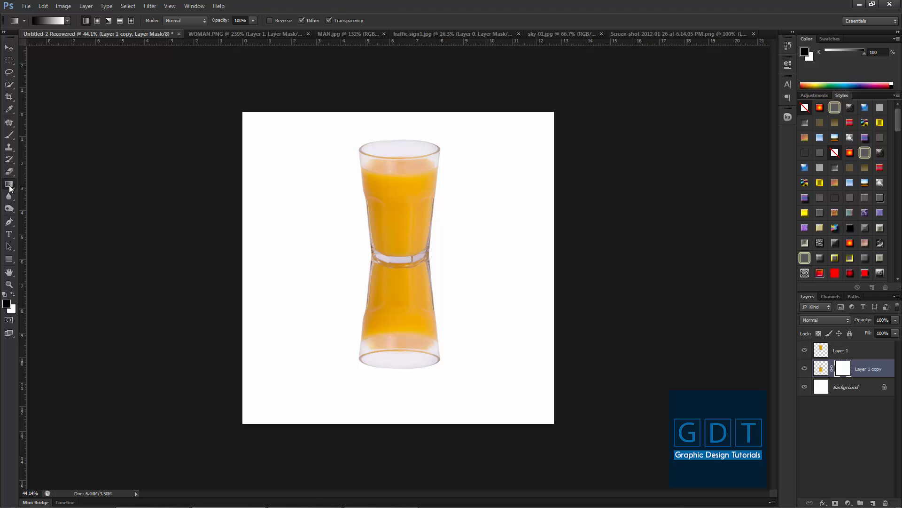
left_click(65, 21)
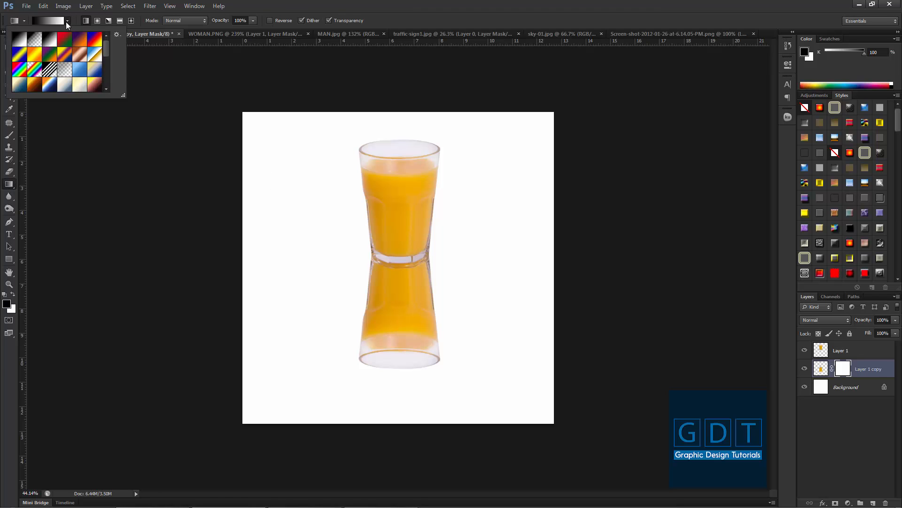
left_click(34, 44)
Fade out the reflection's lower part by drawing gradients on the mask from its rim up toward the glass base, undoing a stroke to compare
left_click(401, 359)
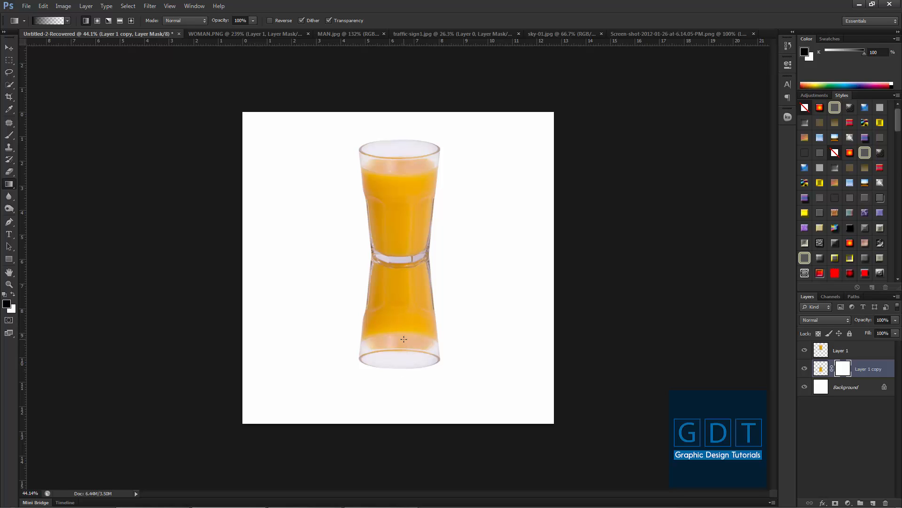
left_click_drag(401, 359, 402, 275)
left_click_drag(403, 353, 403, 281)
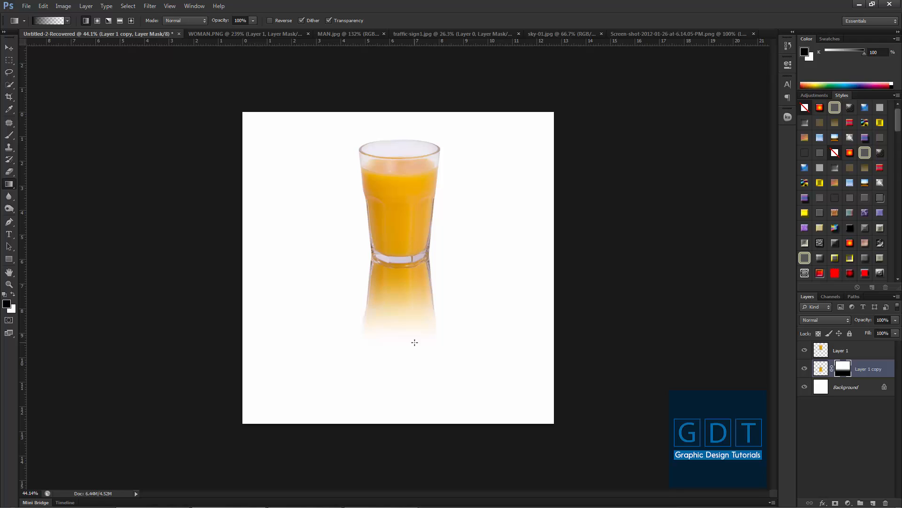
key("ctrl+z")
left_click_drag(406, 292, 406, 293)
Lower the opacity of the reflection layer to 52%
left_click_drag(866, 321, 847, 320)
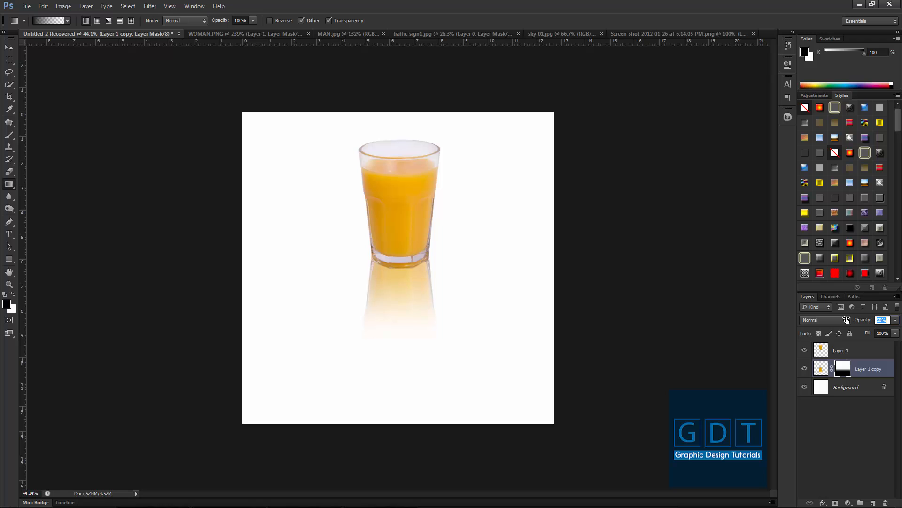
type("64")
key("Return")
left_click_drag(863, 320, 858, 321)
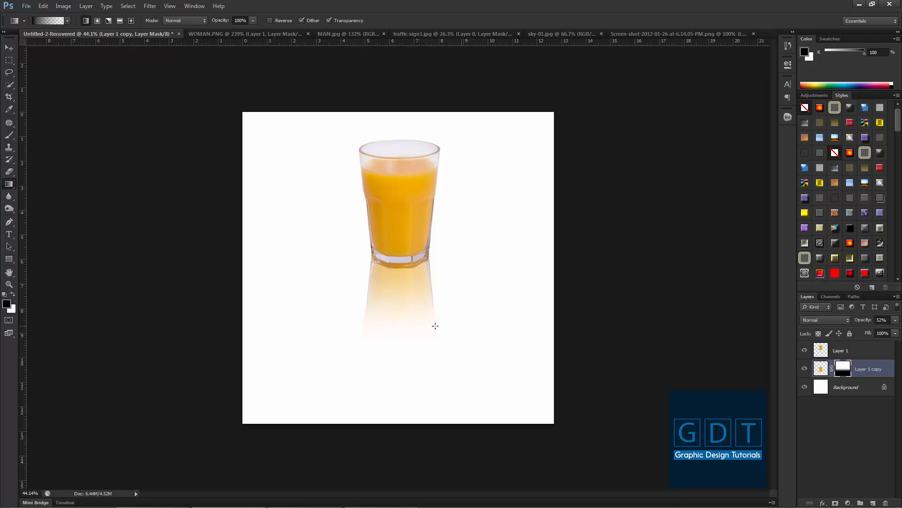